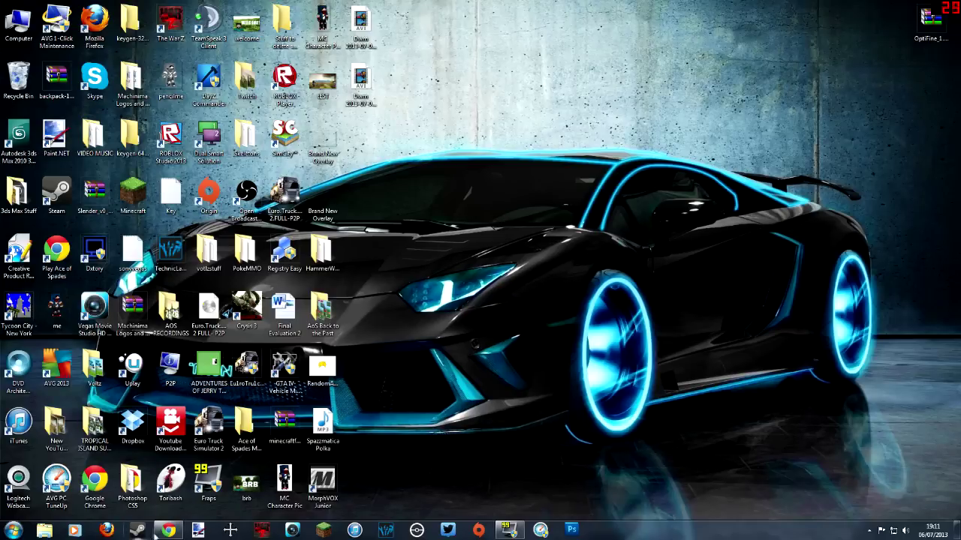
# Step: Use Chrome's download bar to show AutoFishing-Mod (2).zip in the Downloads folder
pyautogui.click(169, 530)
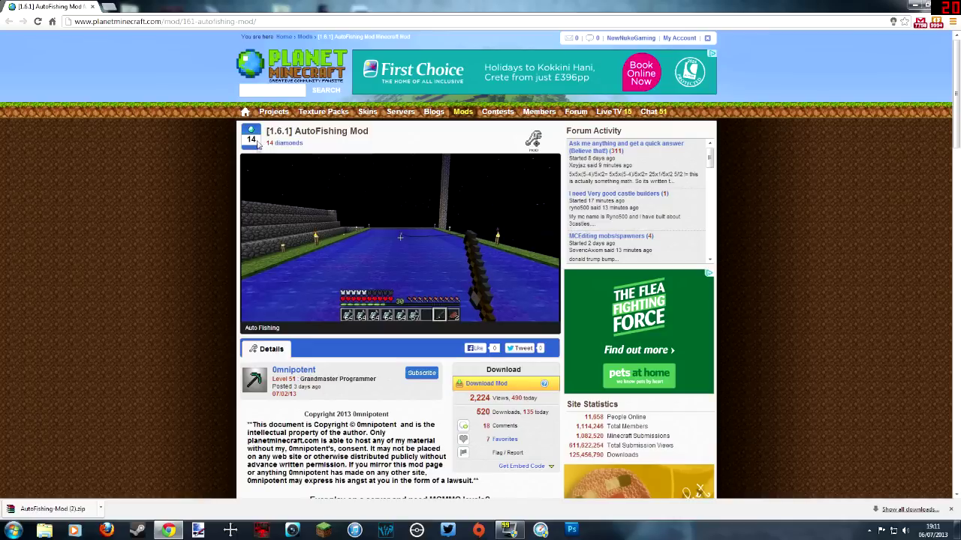
pyautogui.click(102, 509)
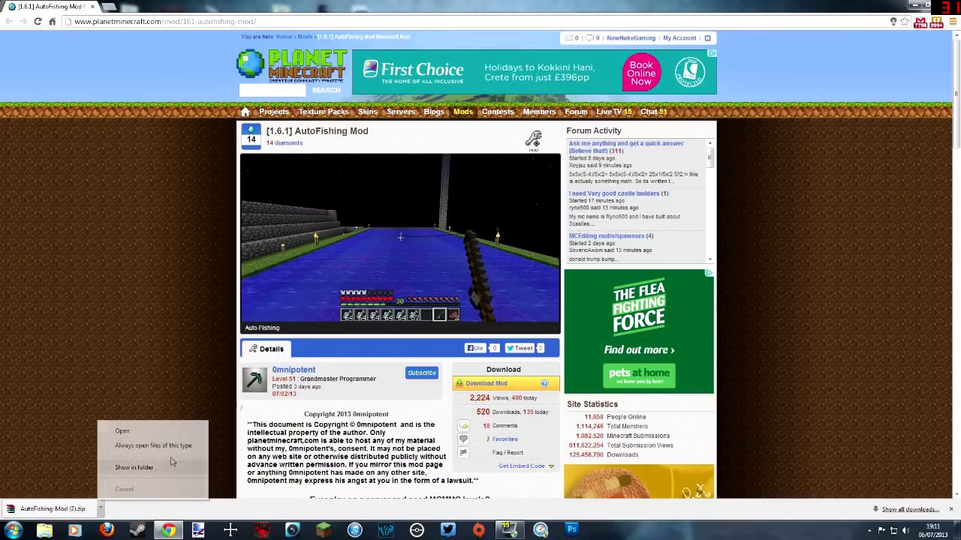
pyautogui.click(157, 469)
# Step: Open AutoFishing-Mod (2).zip in WinRAR, dismiss the license reminder, and nudge the window right
pyautogui.doubleClick(275, 180)
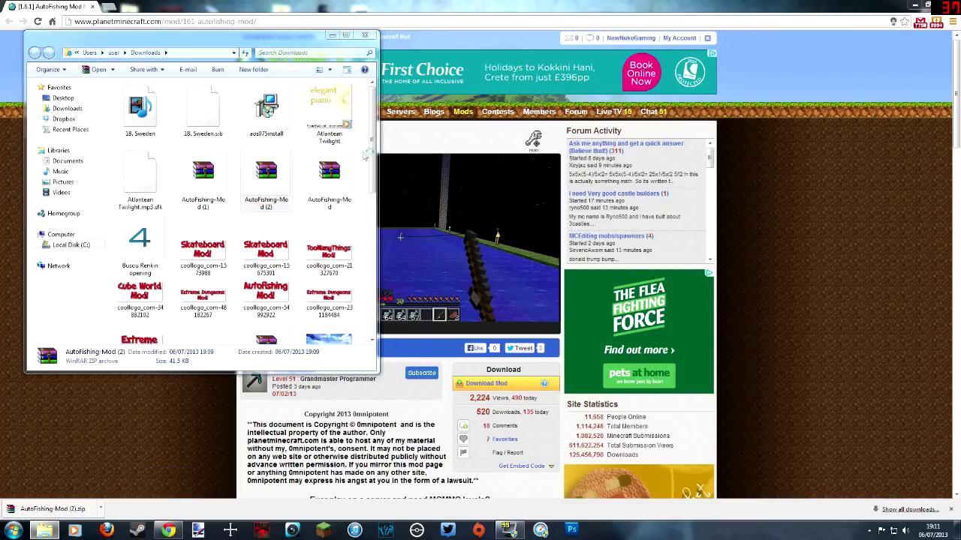
pyautogui.click(365, 36)
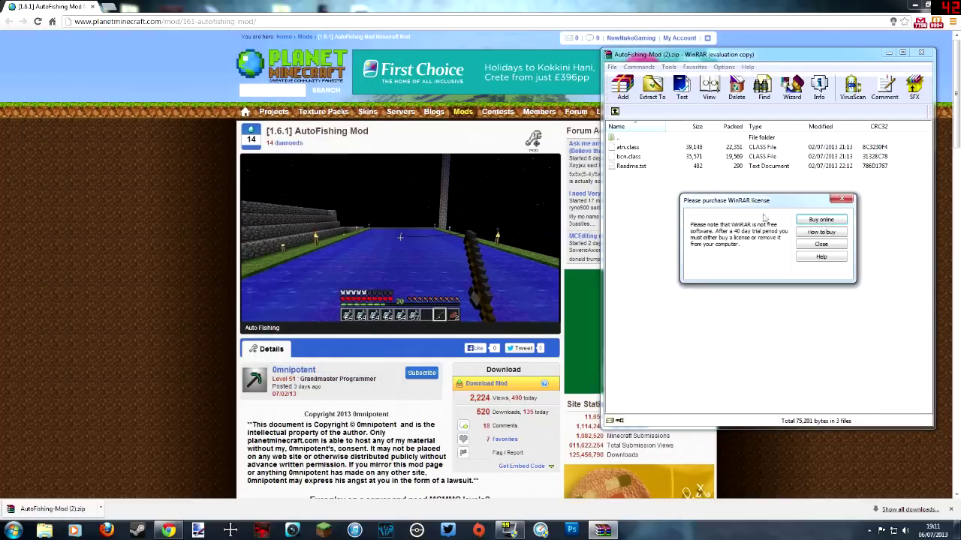
pyautogui.click(829, 244)
pyautogui.click(658, 202)
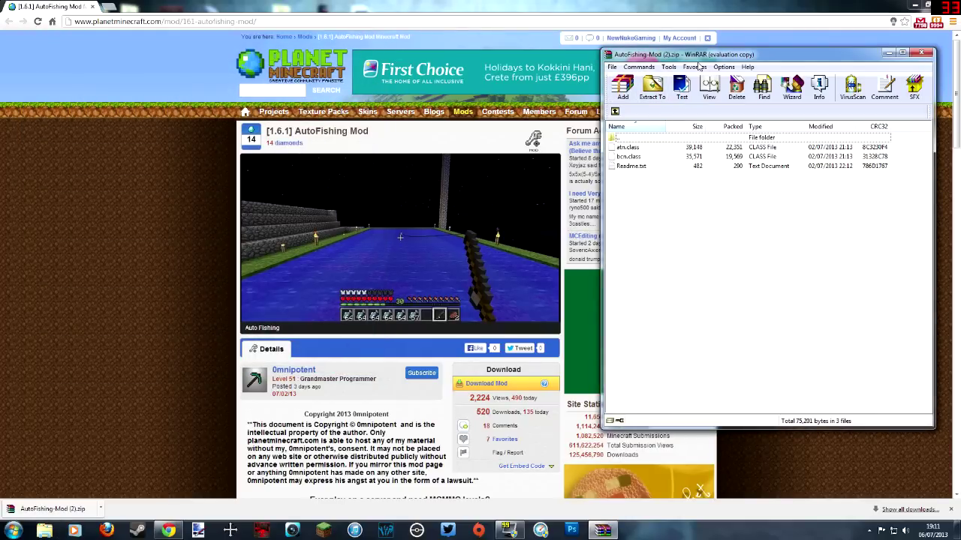
pyautogui.moveTo(691, 66); pyautogui.dragTo(703, 66)
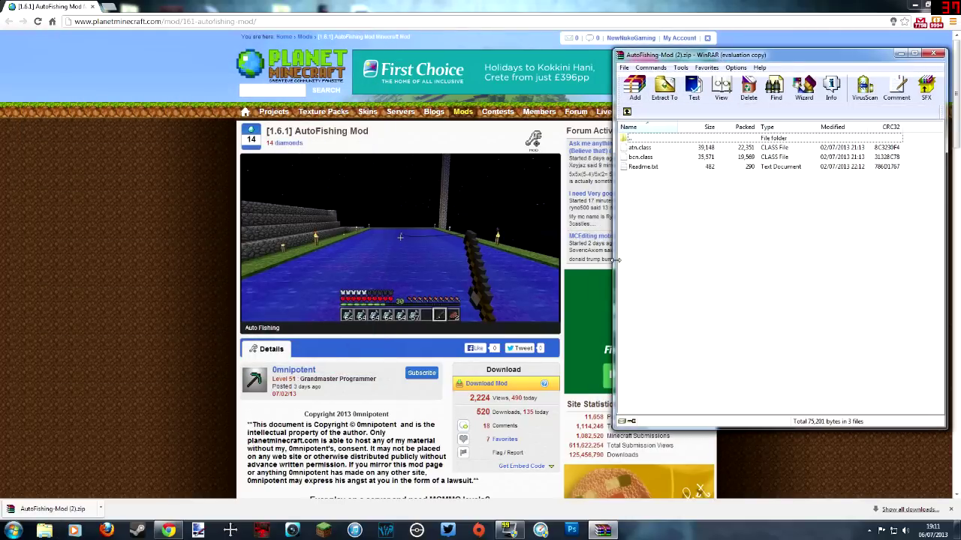
# Step: Close Chrome's download bar and minimize Chrome to reveal the desktop beside WinRAR
pyautogui.click(951, 509)
pyautogui.click(603, 531)
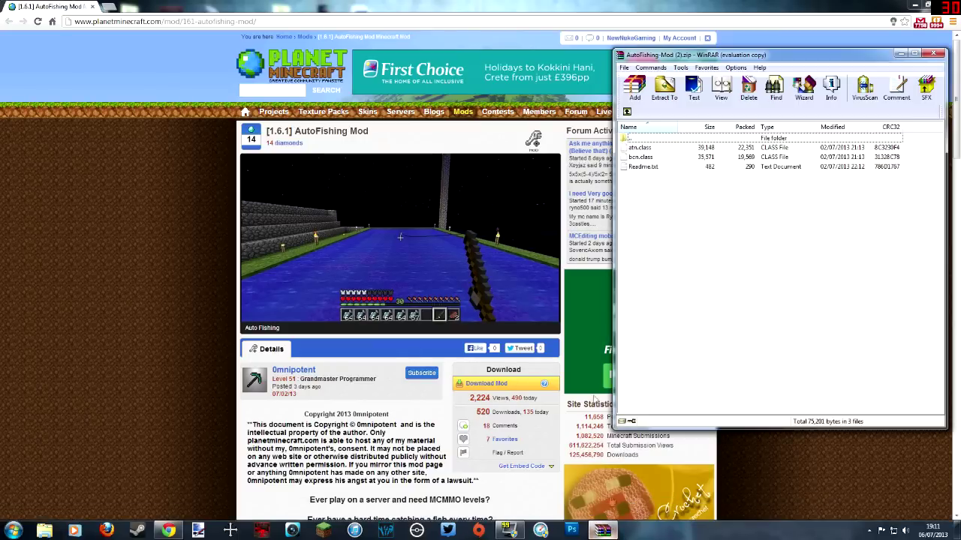
pyautogui.click(912, 7)
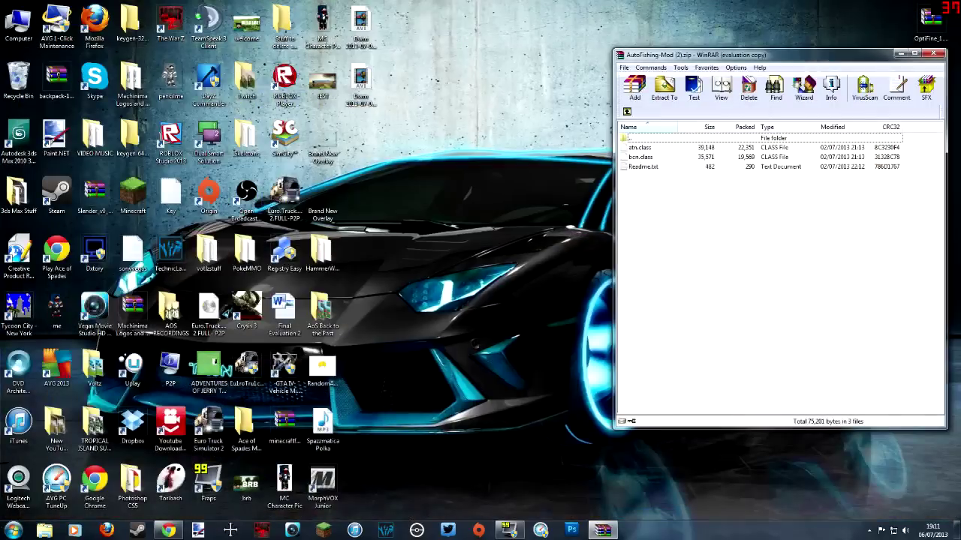
pyautogui.click(14, 531)
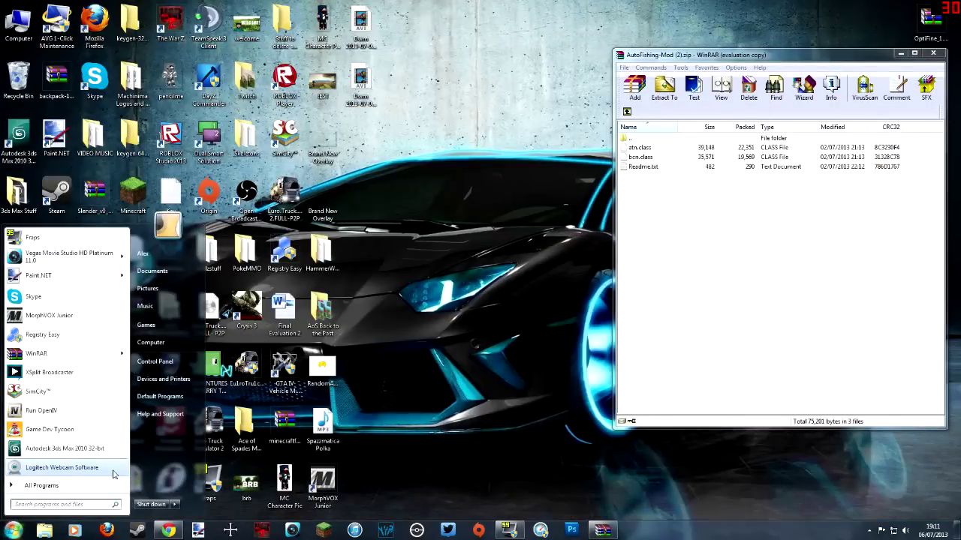
# Step: Search %appdata%, snap Explorer to the left half, and browse into .minecraft\versions
pyautogui.write('%app')
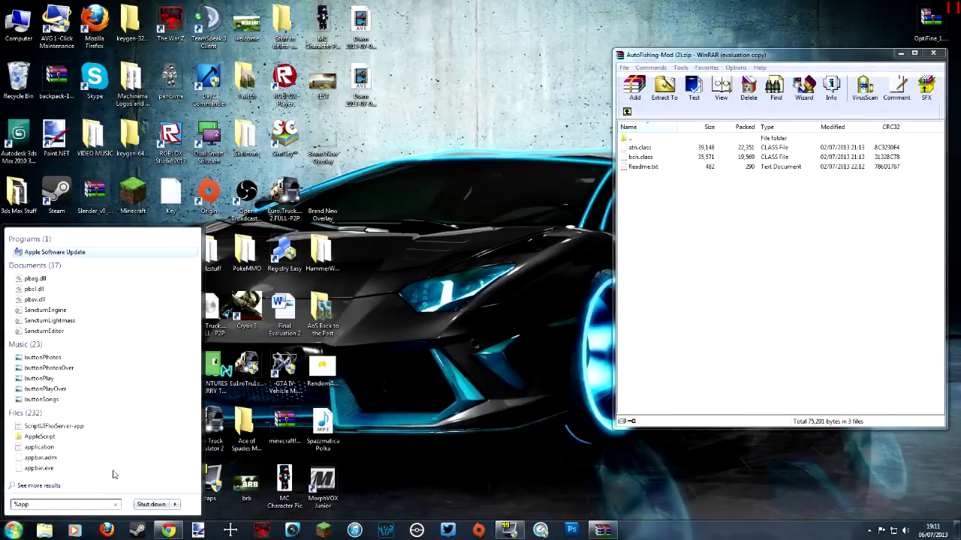
pyautogui.write('data%')
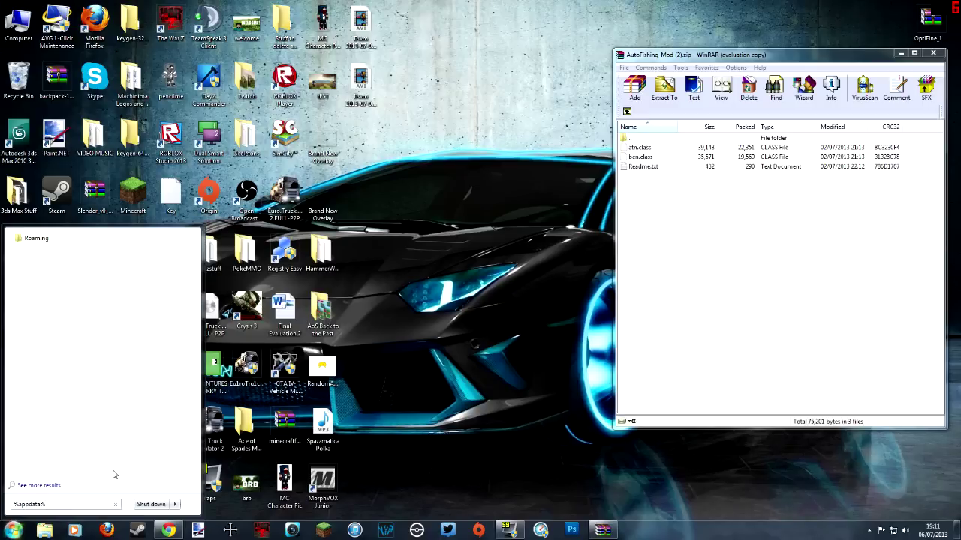
pyautogui.press('Return')
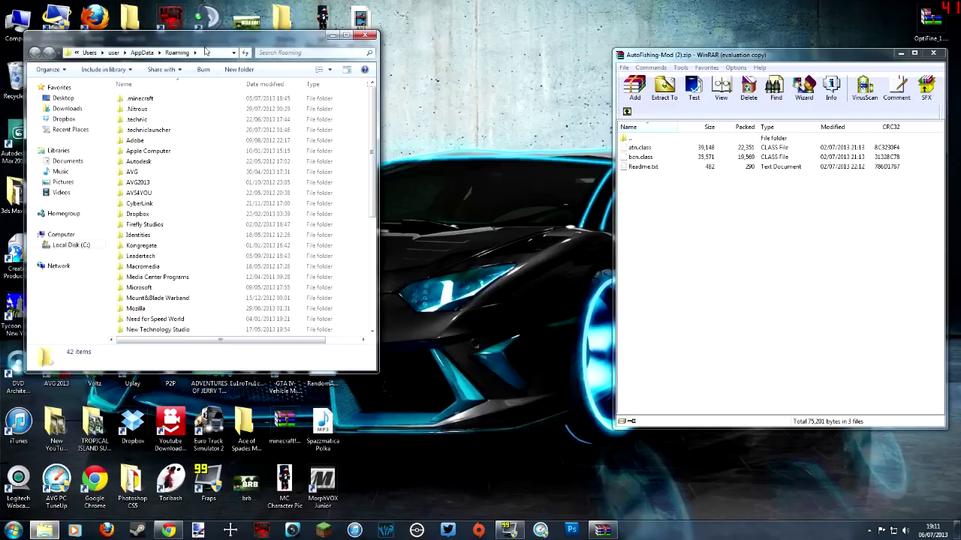
pyautogui.moveTo(204, 39); pyautogui.dragTo(2, 38)
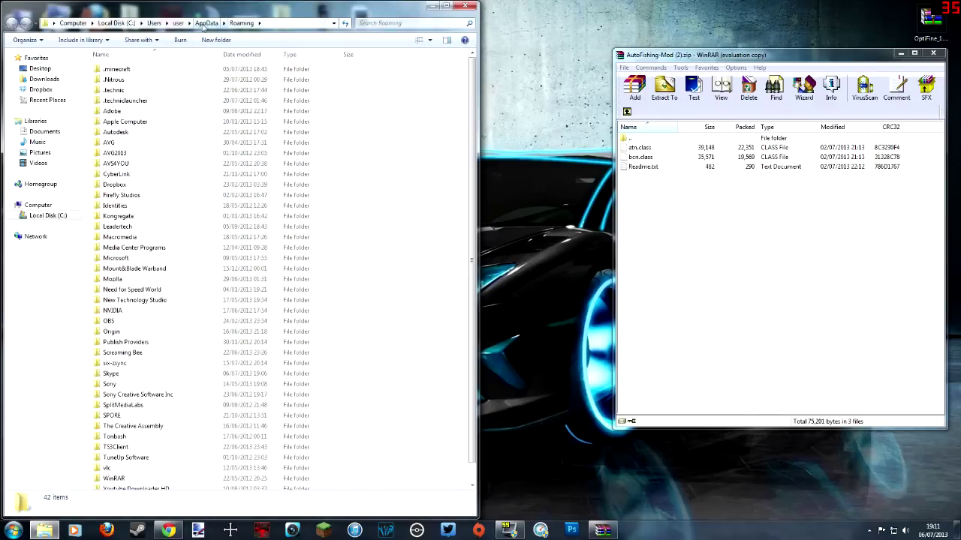
pyautogui.doubleClick(138, 69)
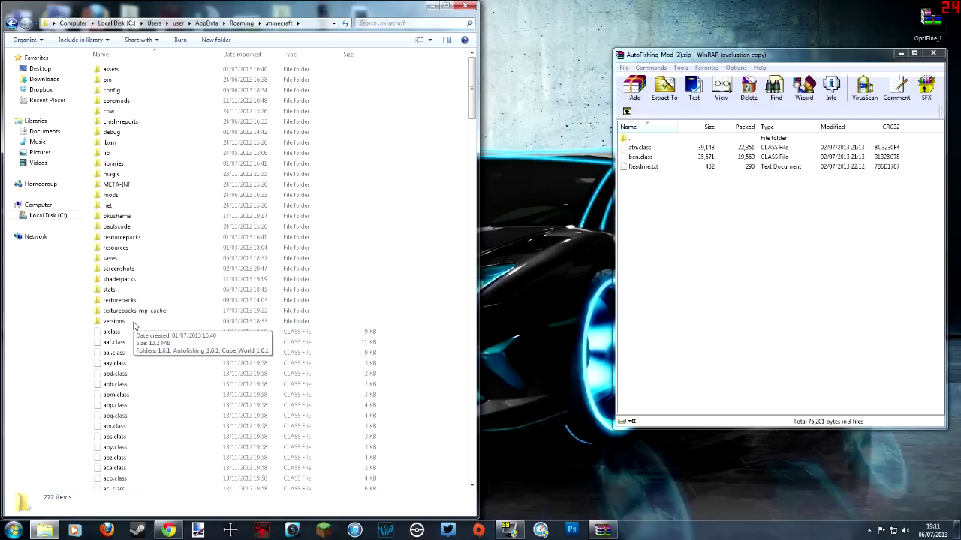
pyautogui.doubleClick(133, 324)
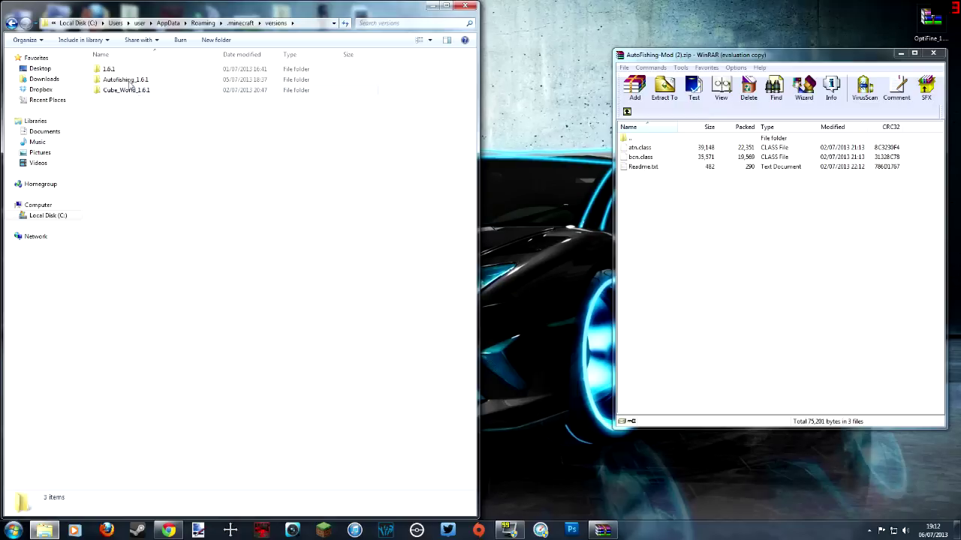
pyautogui.click(123, 69)
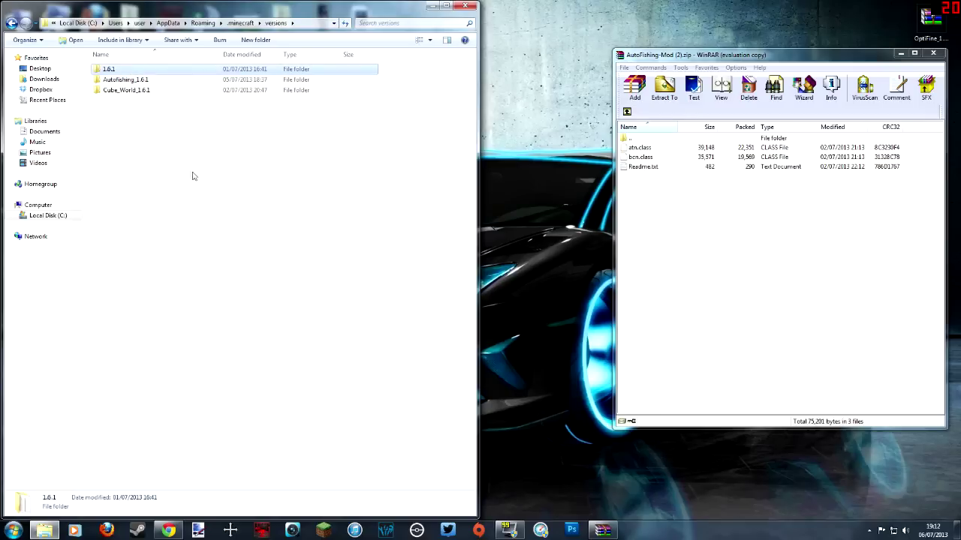
# Step: Copy the 1.6.1 version folder and paste a duplicate into versions
pyautogui.click(153, 135)
pyautogui.click(126, 73)
pyautogui.rightClick(125, 67)
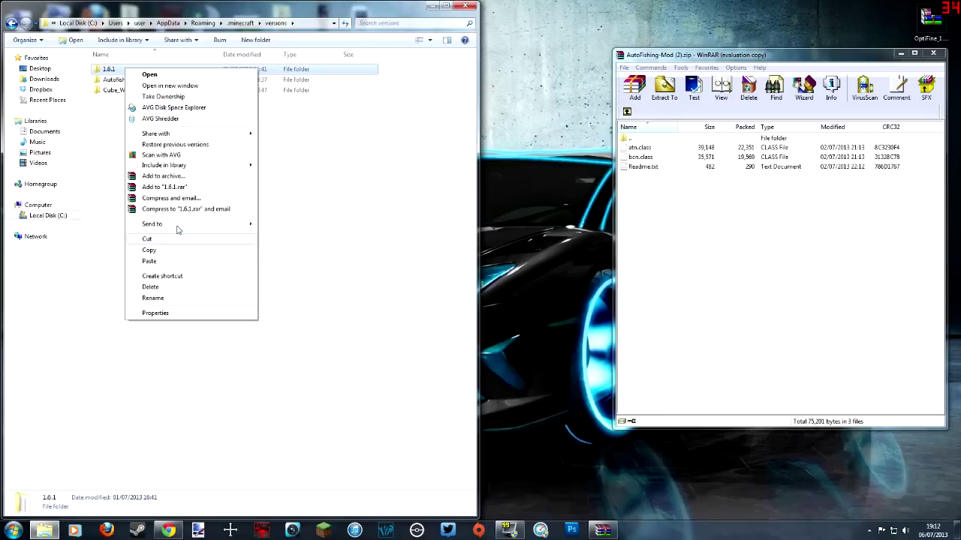
pyautogui.click(166, 250)
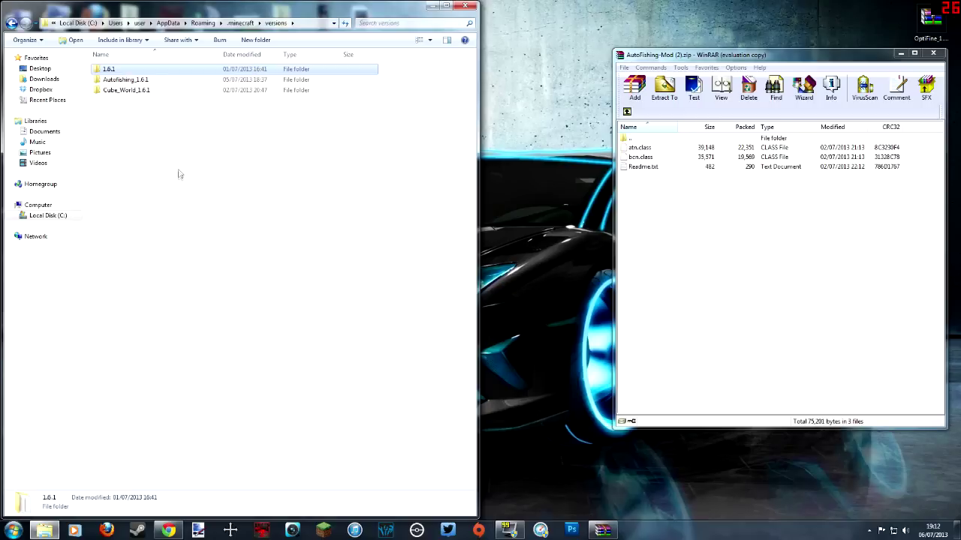
pyautogui.rightClick(180, 167)
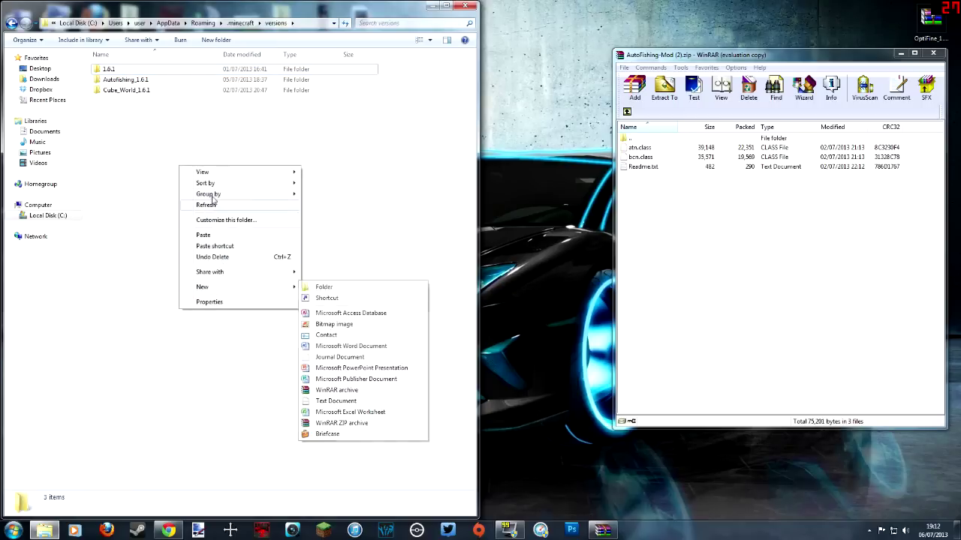
pyautogui.click(197, 235)
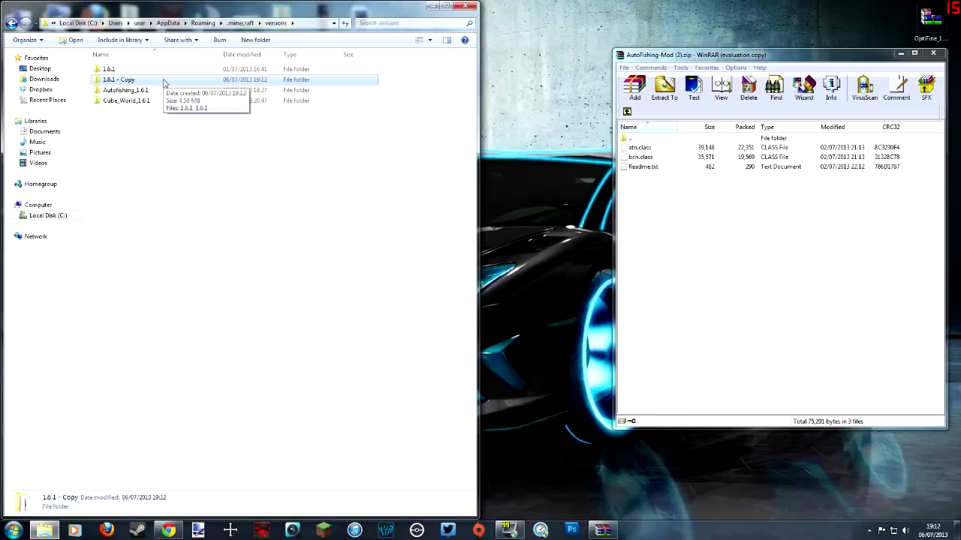
# Step: Rename the duplicate folder to Autofishing2_1.6.1 and open it
pyautogui.rightClick(165, 82)
pyautogui.click(214, 308)
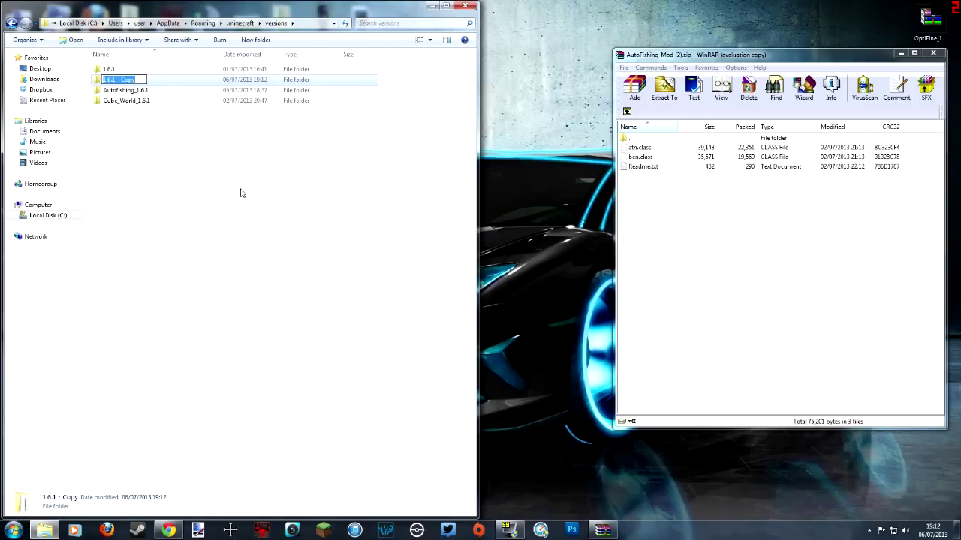
pyautogui.press('capslock')
pyautogui.write('Au')
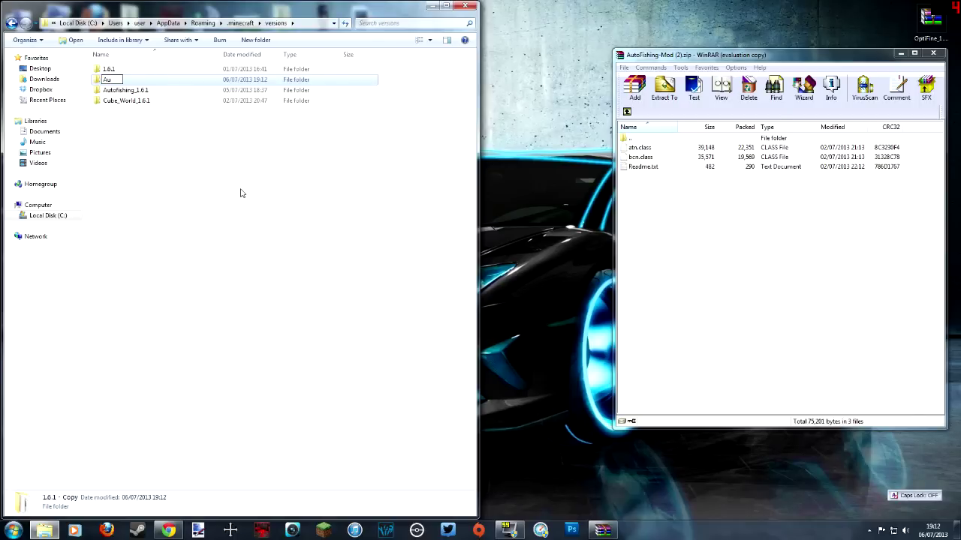
pyautogui.write('tofishing2')
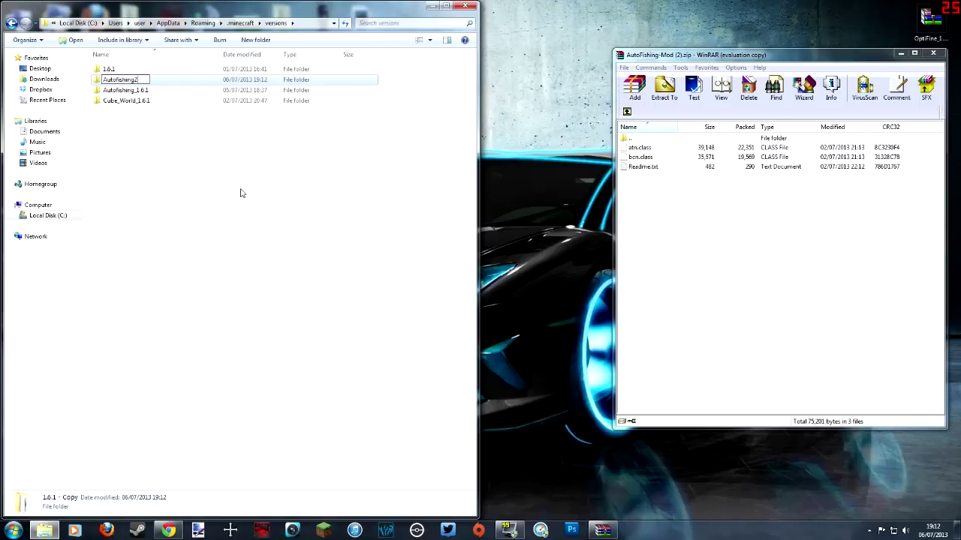
pyautogui.write('_1.6.1')
pyautogui.press('Return')
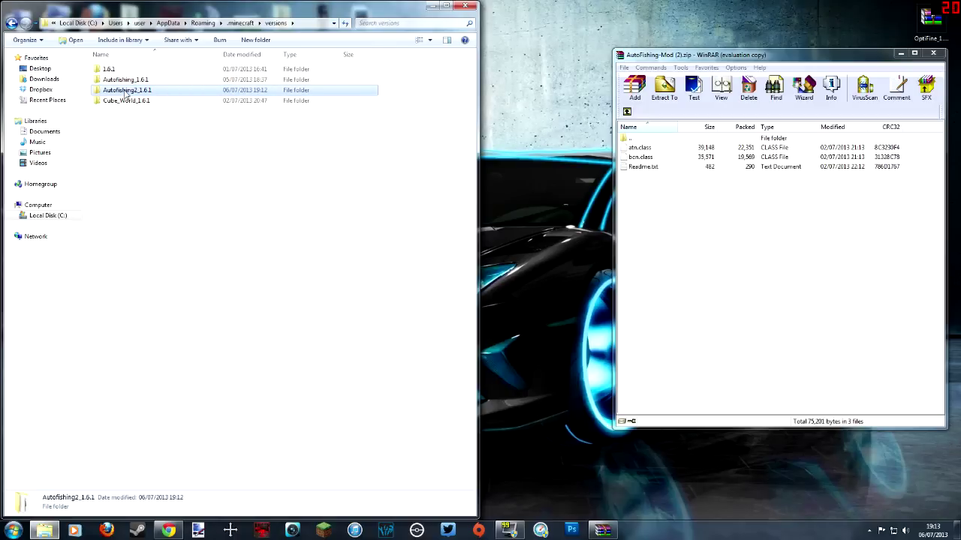
pyautogui.doubleClick(119, 89)
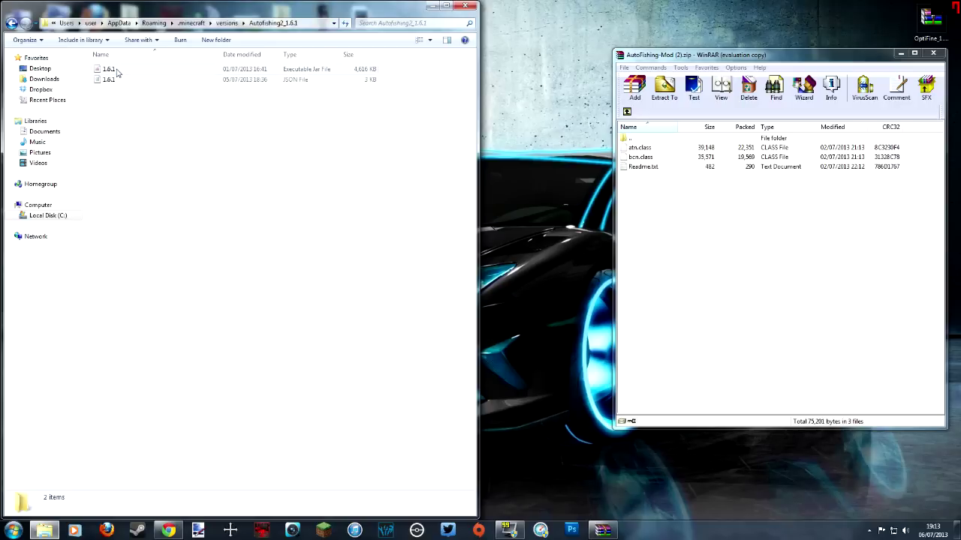
# Step: Rename the 1.6.1 jar file to Autofishing2_1.6.1
pyautogui.click(120, 72)
pyautogui.rightClick(126, 70)
pyautogui.click(177, 252)
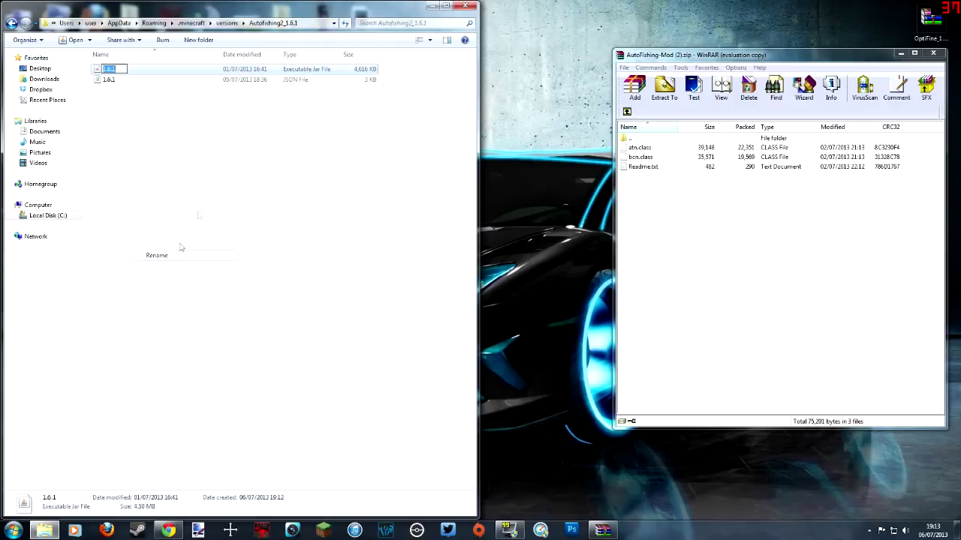
pyautogui.write('A')
pyautogui.press('capslock')
pyautogui.write('uto')
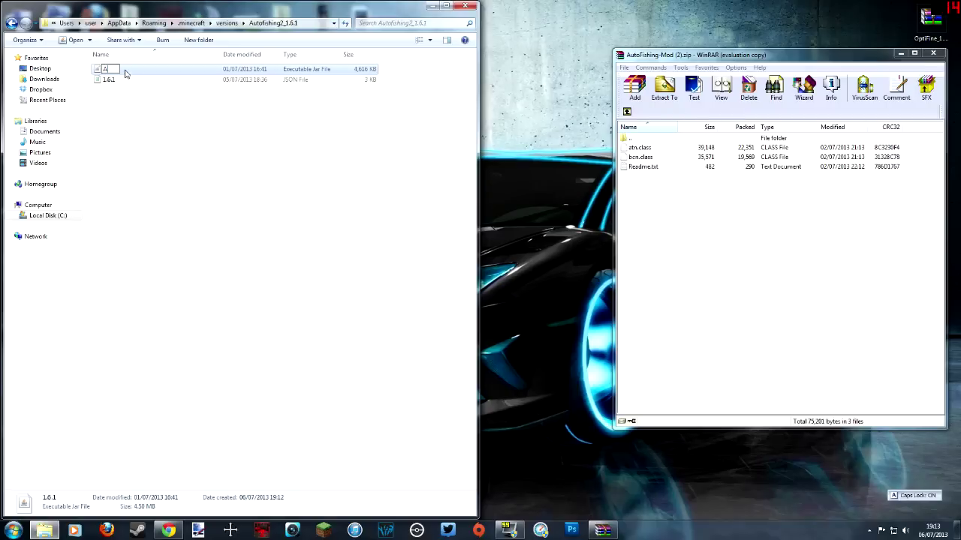
pyautogui.press('capslock')
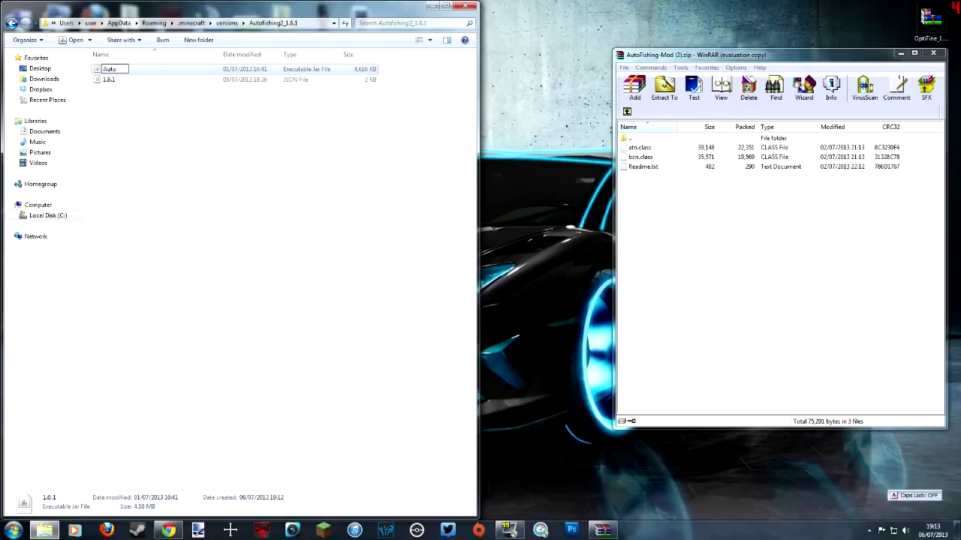
pyautogui.write('fishing')
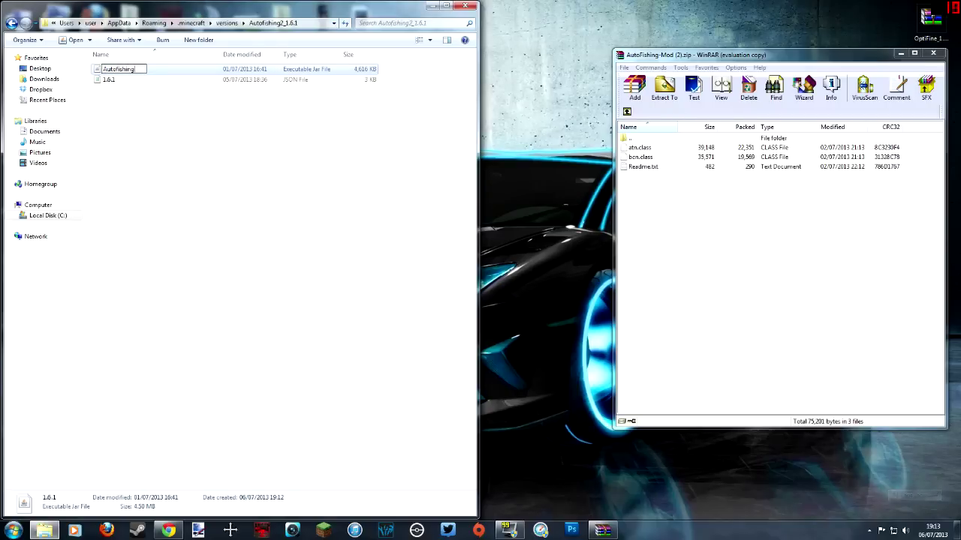
pyautogui.write('2_1.6.1#')
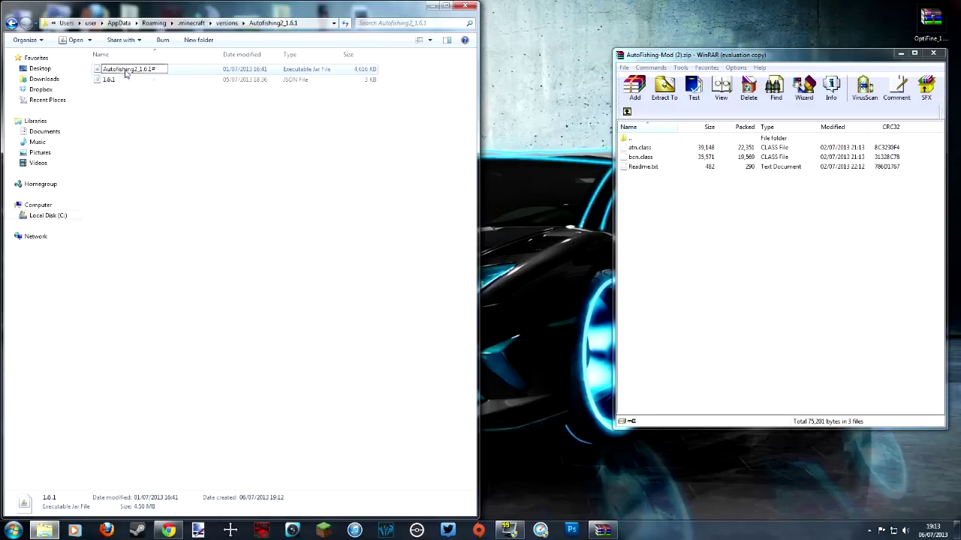
pyautogui.press('Return')
# Step: Rename the 1.6.1 JSON file to Autofishing2_1.6.1
pyautogui.rightClick(144, 68)
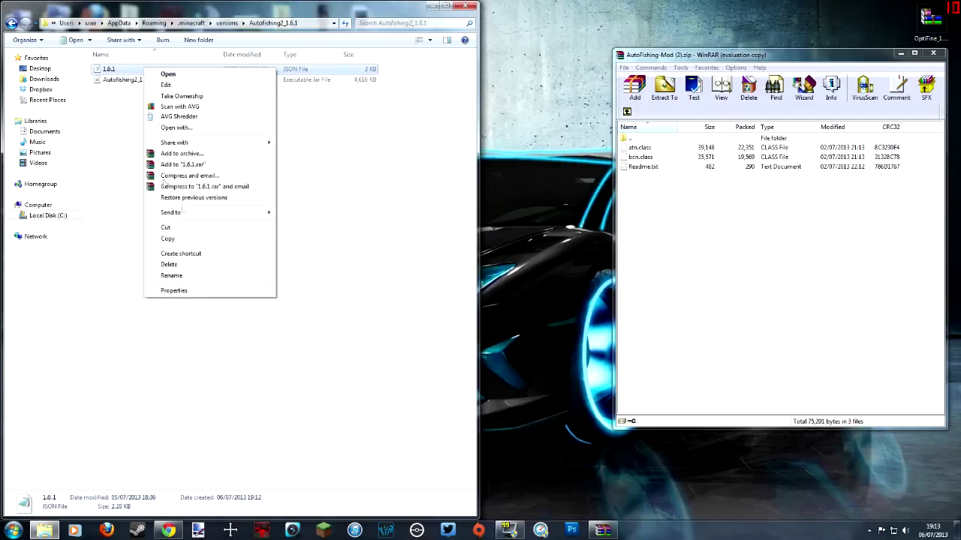
pyautogui.click(180, 275)
pyautogui.press('capslock')
pyautogui.write('AUT')
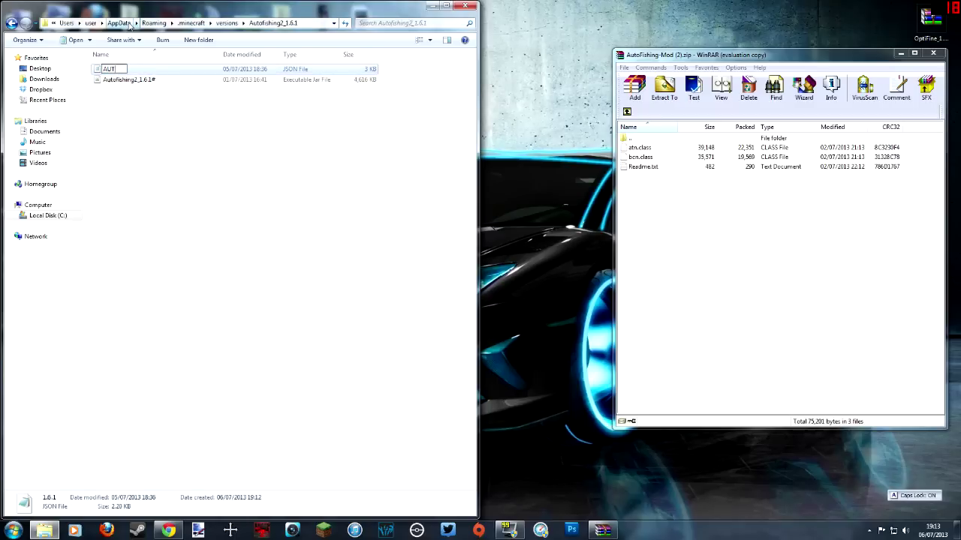
pyautogui.press('BackSpace')
pyautogui.press('BackSpace')
pyautogui.press('capslock')
pyautogui.write('utofis')
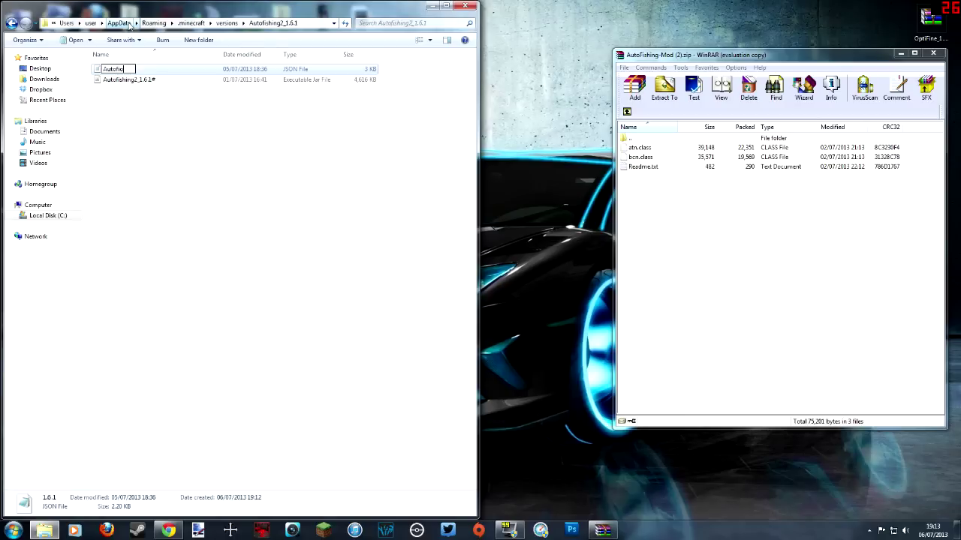
pyautogui.write('hing2_1.6.1')
pyautogui.press('Return')
# Step: Remove the stray # from the jar name so it reads Autofishing2_1.6.1
pyautogui.rightClick(149, 70)
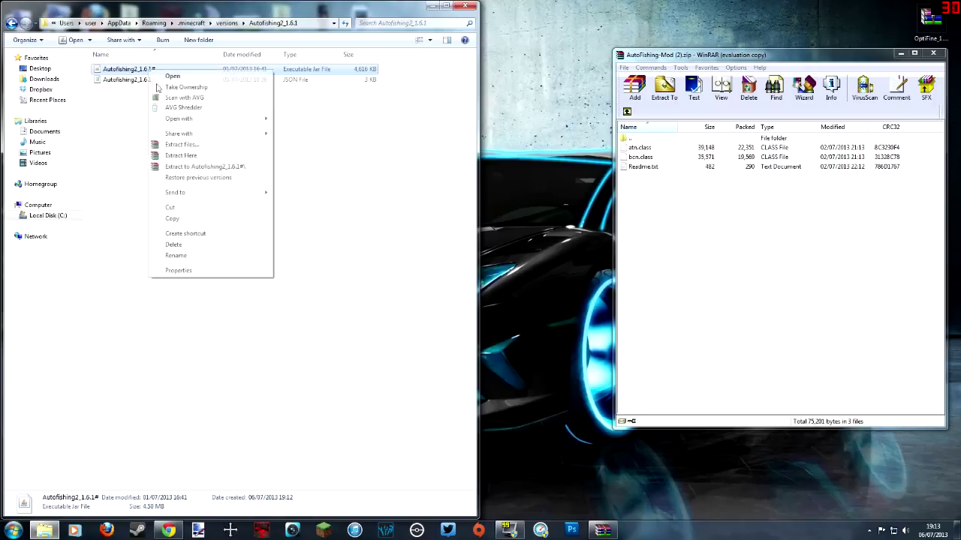
pyautogui.click(188, 255)
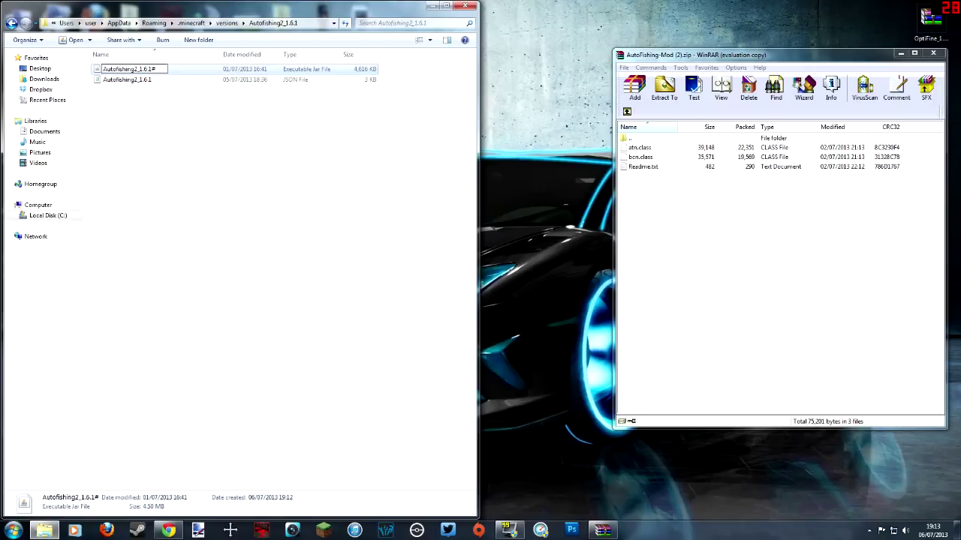
pyautogui.press('BackSpace')
pyautogui.press('Return')
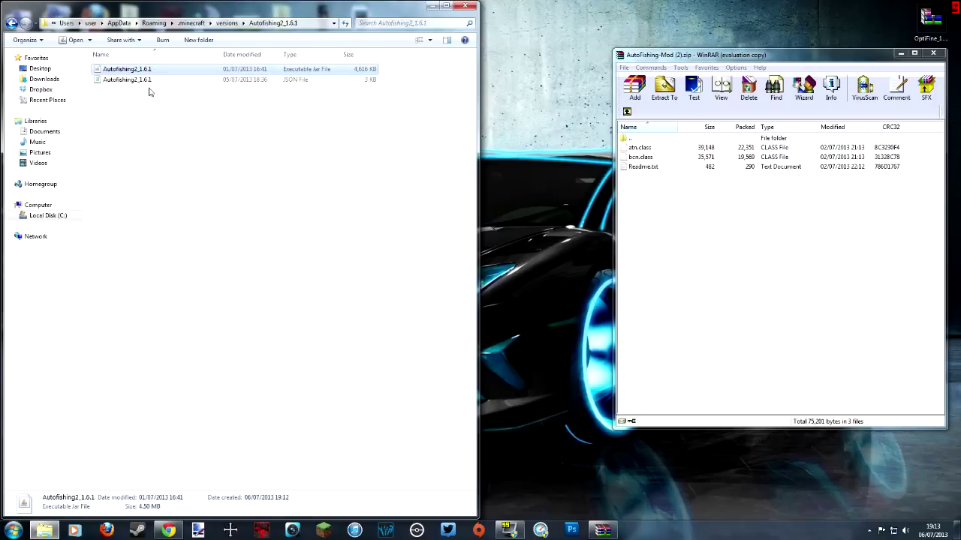
pyautogui.click(158, 112)
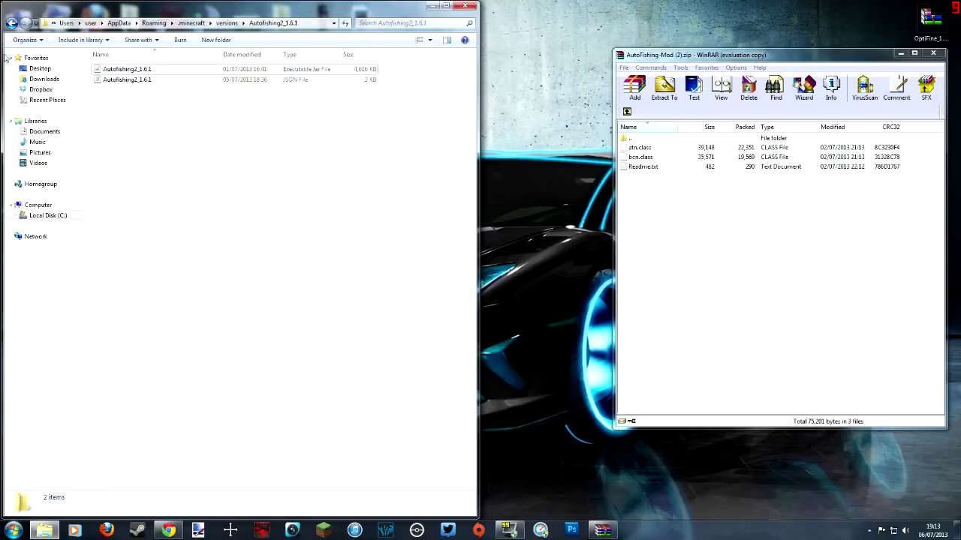
pyautogui.click(12, 22)
pyautogui.click(25, 22)
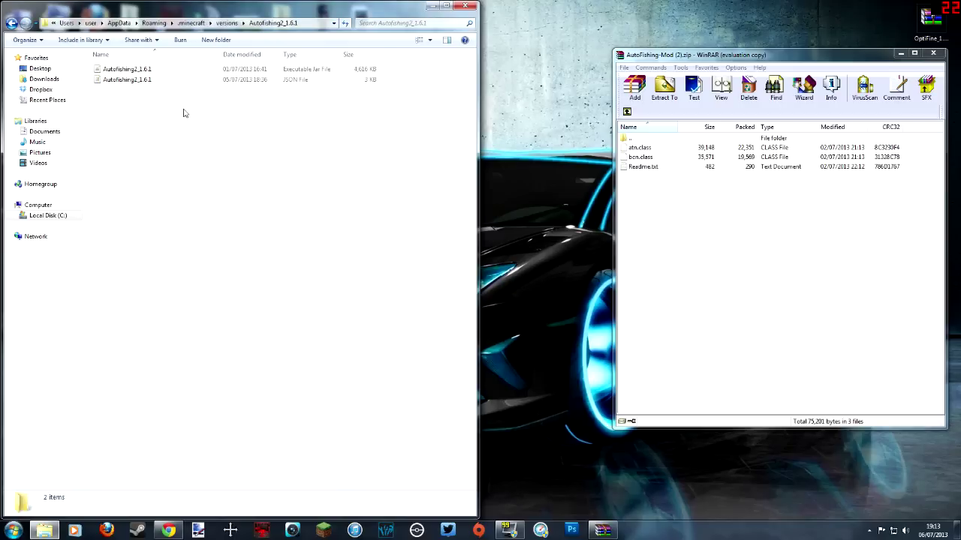
# Step: Open the Autofishing2_1.6.1 JSON in Notepad and size the window to read it
pyautogui.doubleClick(131, 81)
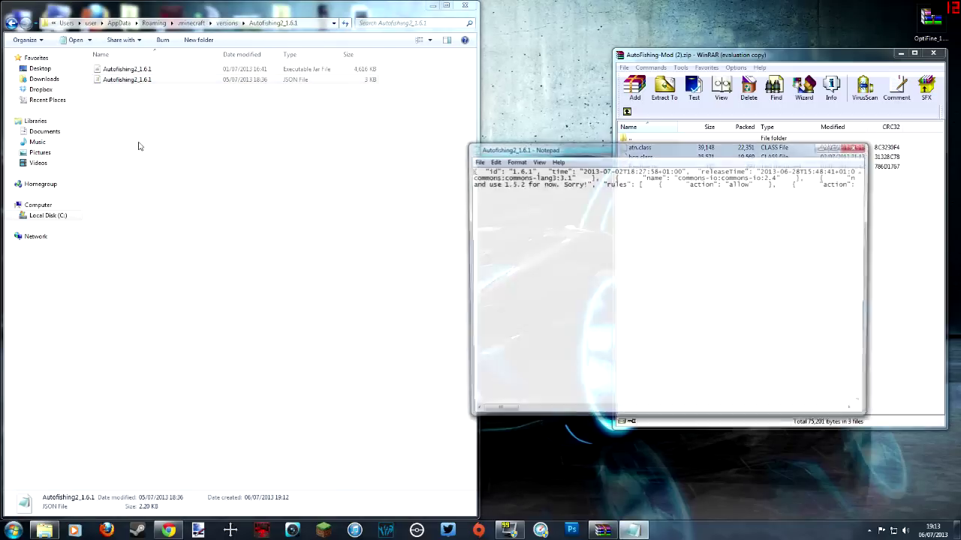
pyautogui.moveTo(530, 148); pyautogui.dragTo(209, 161)
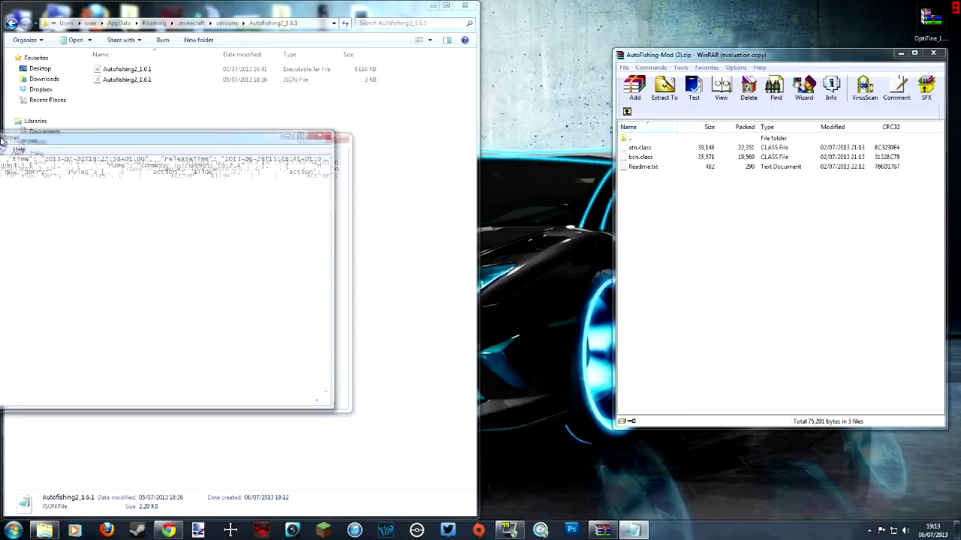
pyautogui.doubleClick(209, 157)
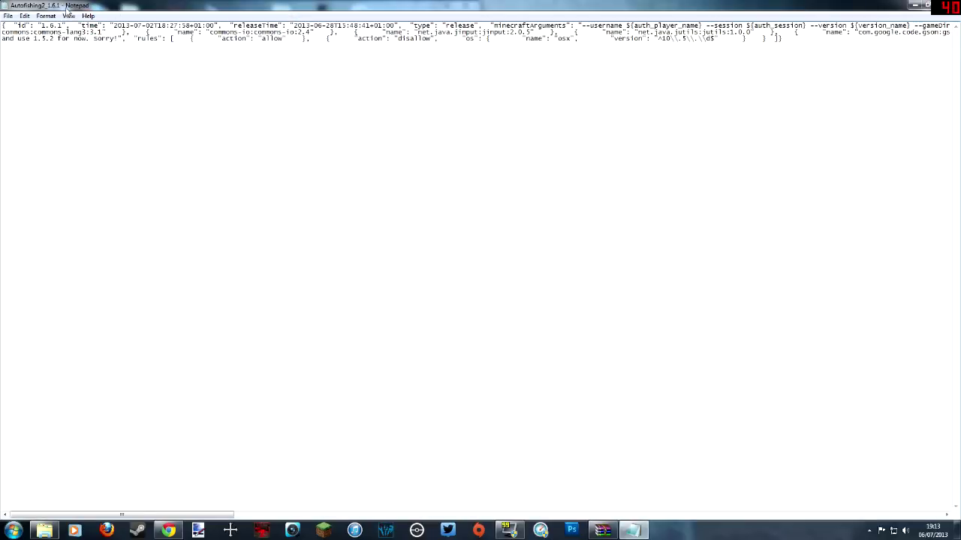
pyautogui.moveTo(67, 11); pyautogui.dragTo(196, 134)
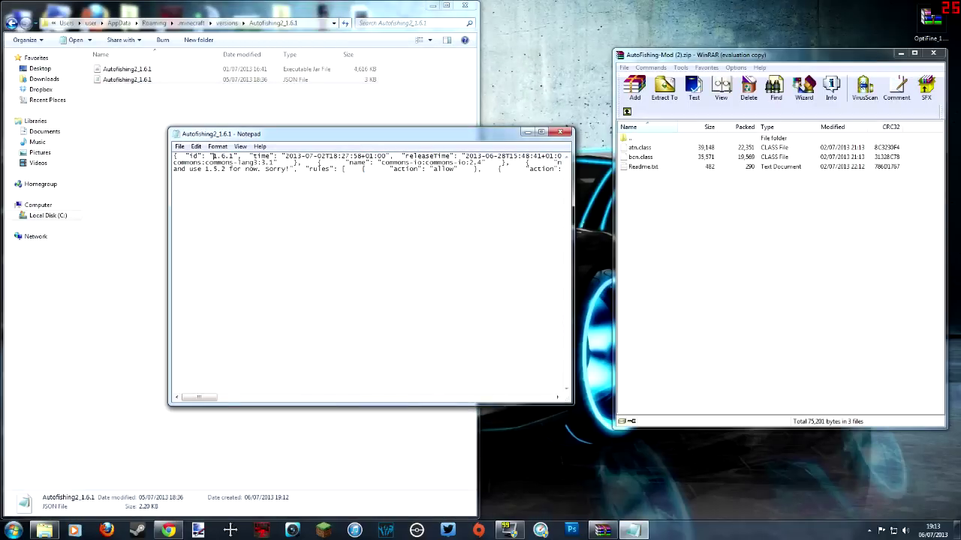
# Step: Change the JSON id to Autofishing2_1.6.1, save the file, and close Notepad
pyautogui.press('capslock')
pyautogui.write('Autofish')
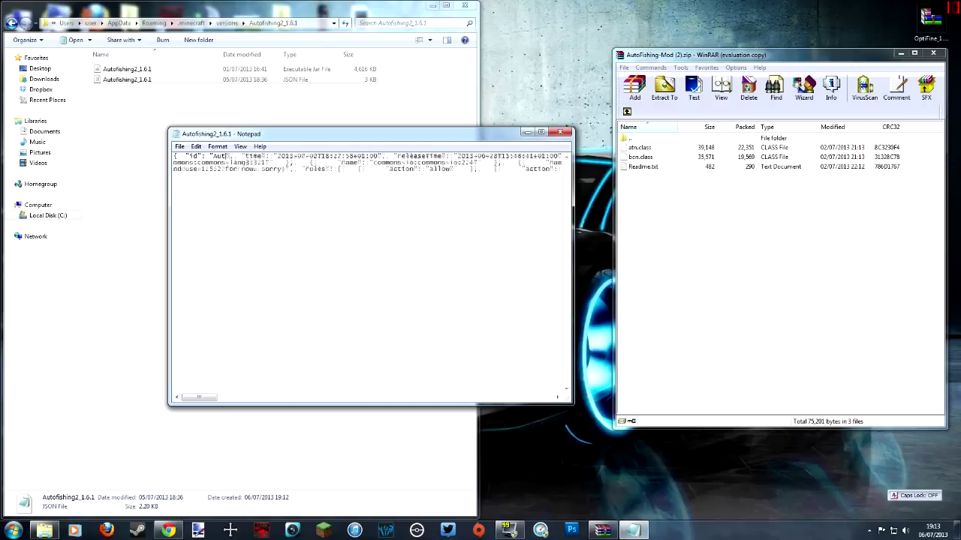
pyautogui.write('ing2_')
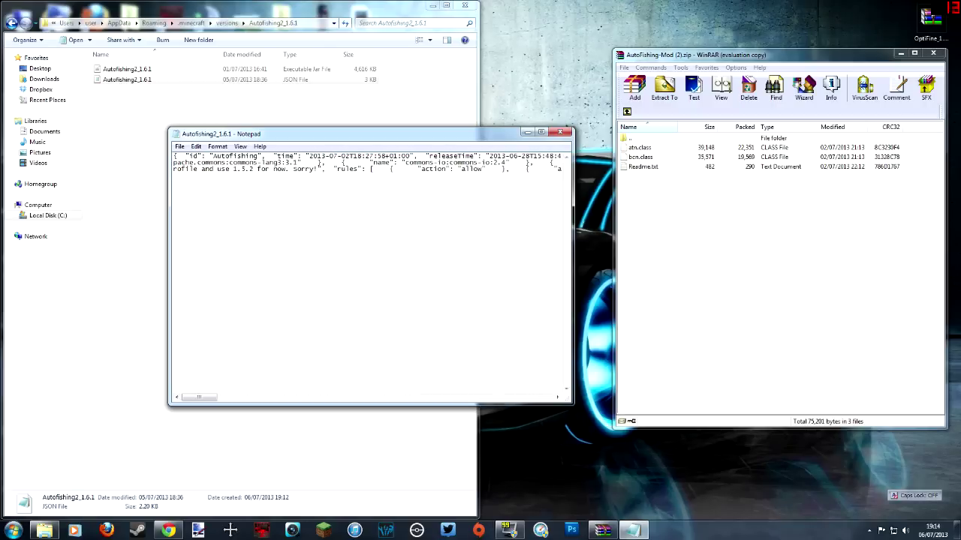
pyautogui.write('1.6.1')
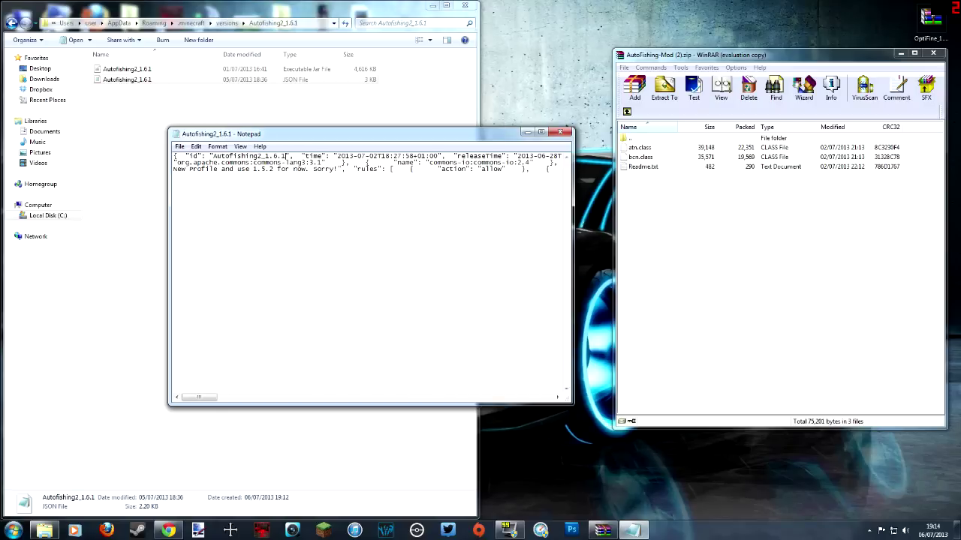
pyautogui.click(180, 146)
pyautogui.click(204, 188)
pyautogui.click(559, 132)
pyautogui.click(121, 69)
# Step: Open the Autofishing2_1.6.1 jar with WinRAR archiver and dock it on the left half
pyautogui.rightClick(120, 70)
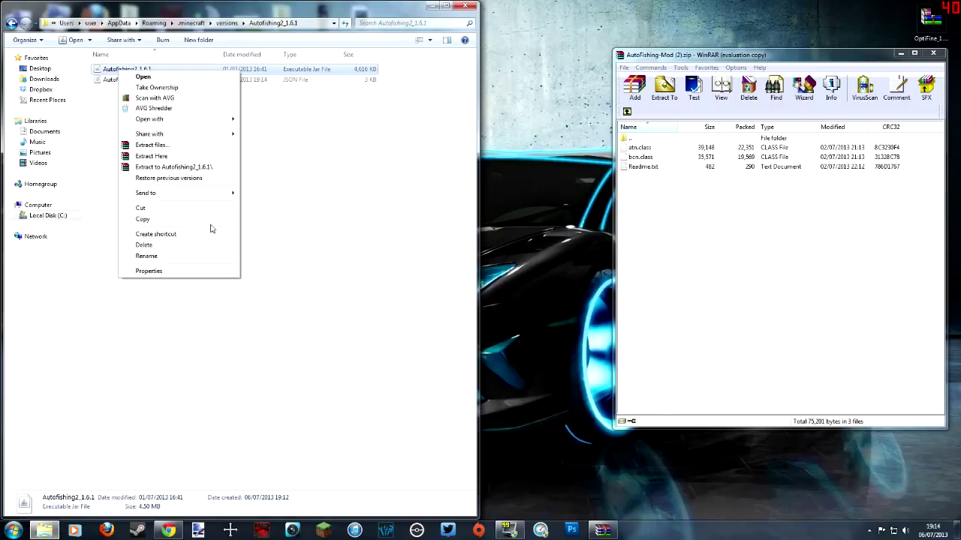
pyautogui.moveTo(234, 120)
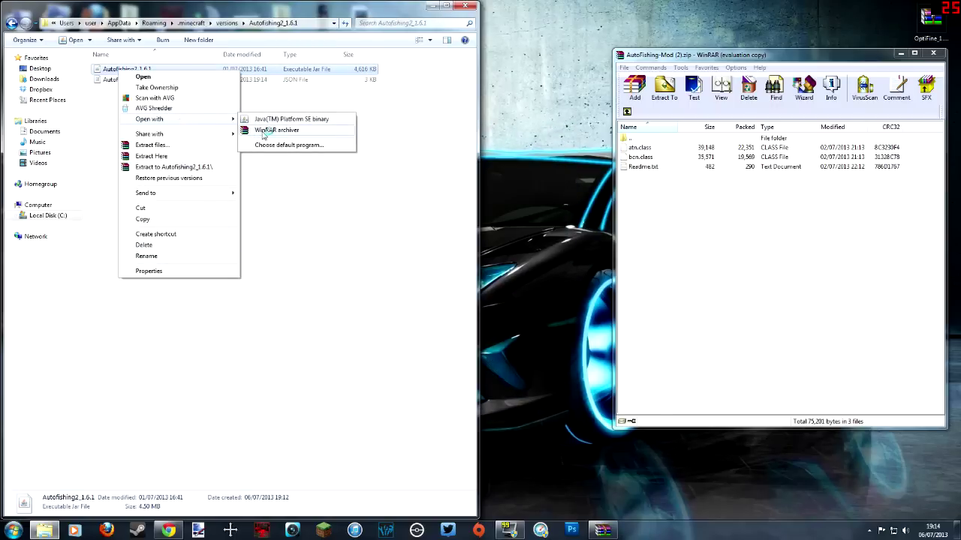
pyautogui.click(264, 131)
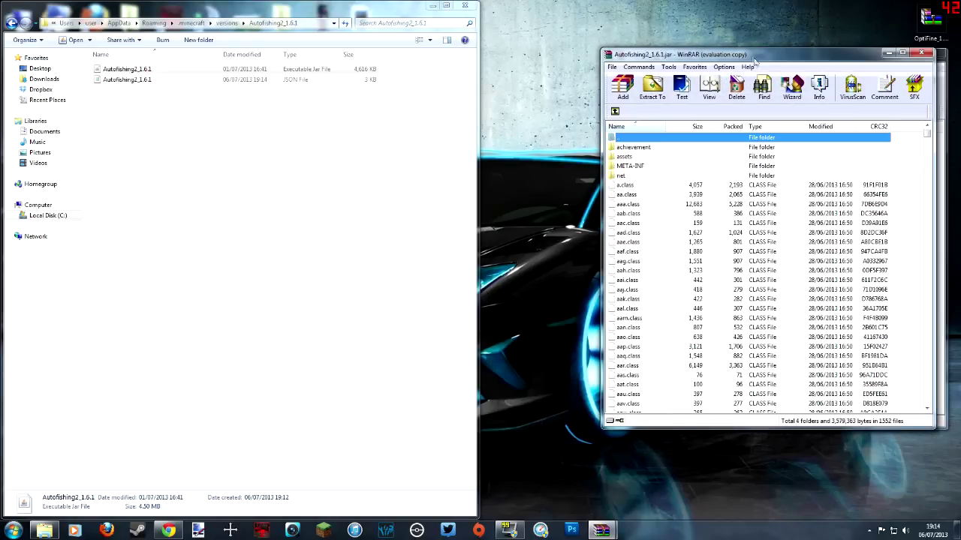
pyautogui.click(817, 244)
pyautogui.moveTo(695, 57); pyautogui.dragTo(3, 106)
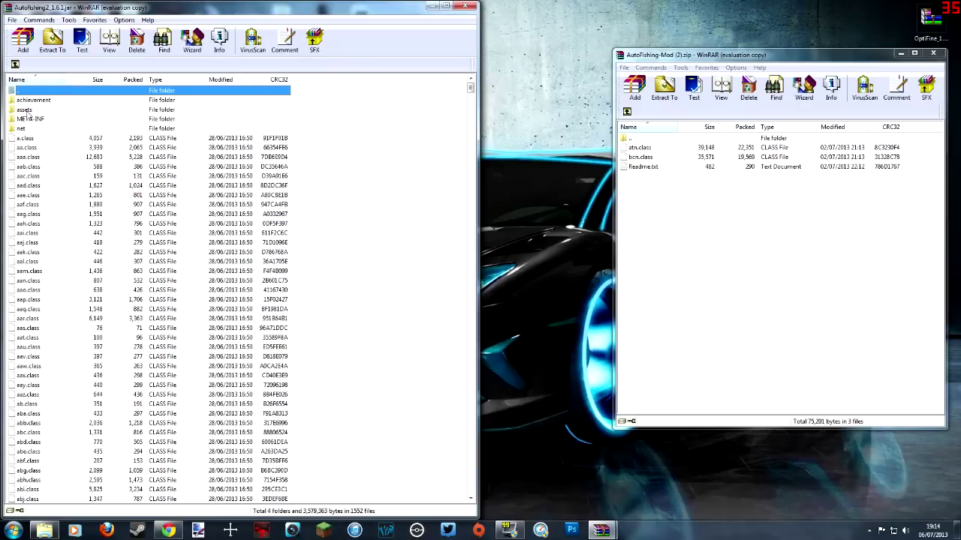
# Step: Add atn.class and bcn.class from the mod zip into the Autofishing2_1.6.1 jar
pyautogui.click(639, 149)
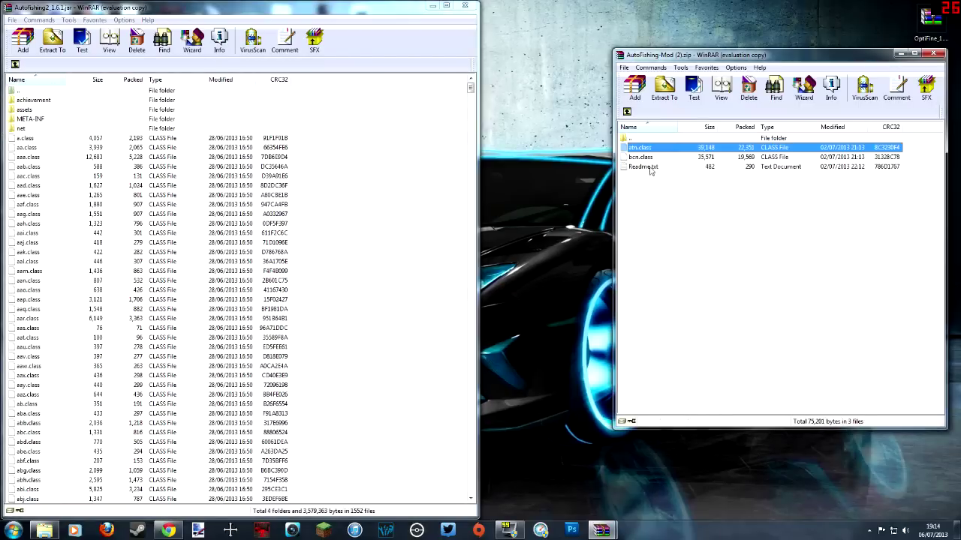
pyautogui.moveTo(823, 62); pyautogui.dragTo(702, 99)
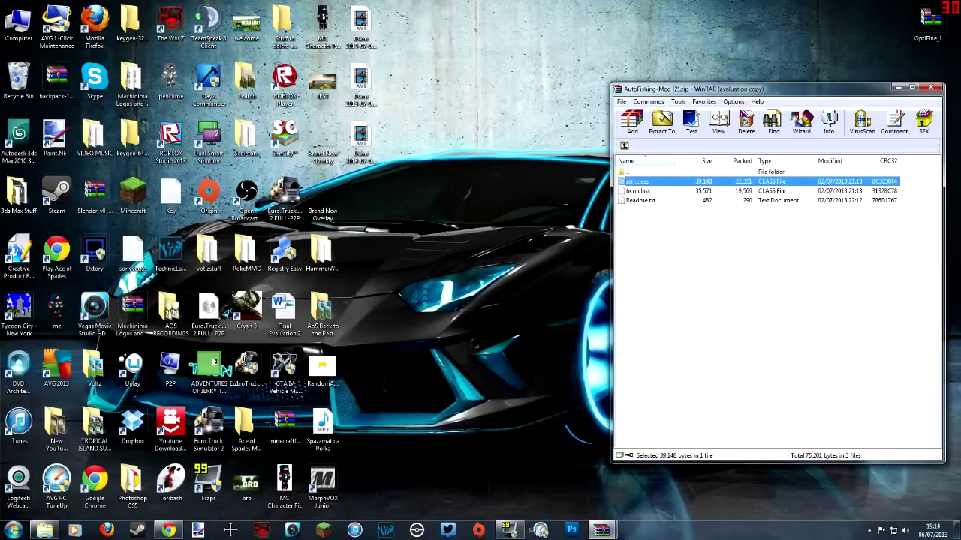
pyautogui.moveTo(623, 535)
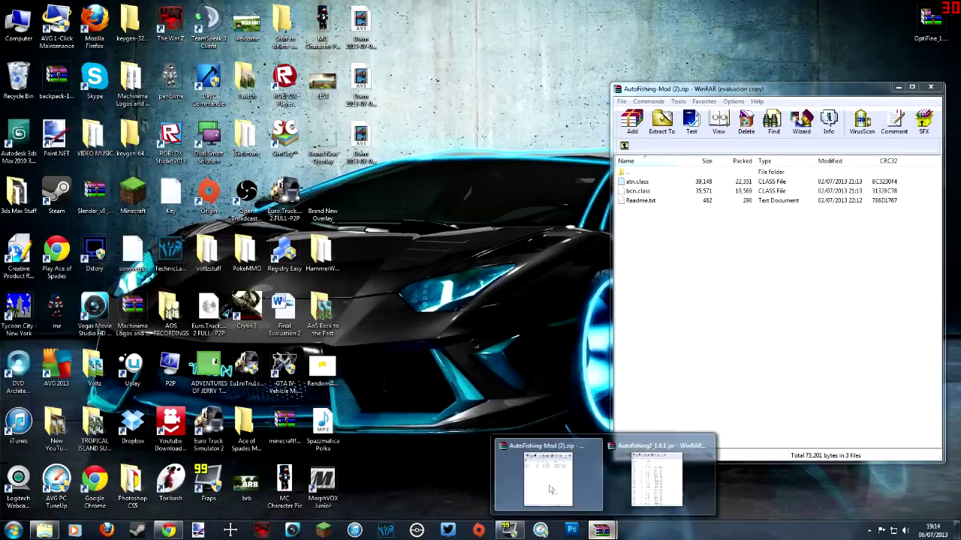
pyautogui.click(649, 480)
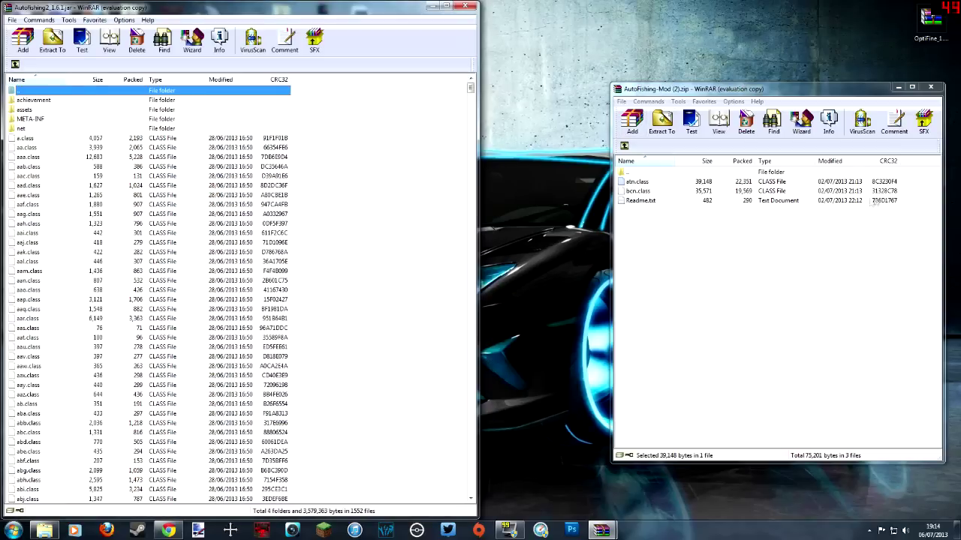
pyautogui.click(638, 182)
pyautogui.keyDown('shift'); pyautogui.click(647, 191); pyautogui.keyUp('shift')
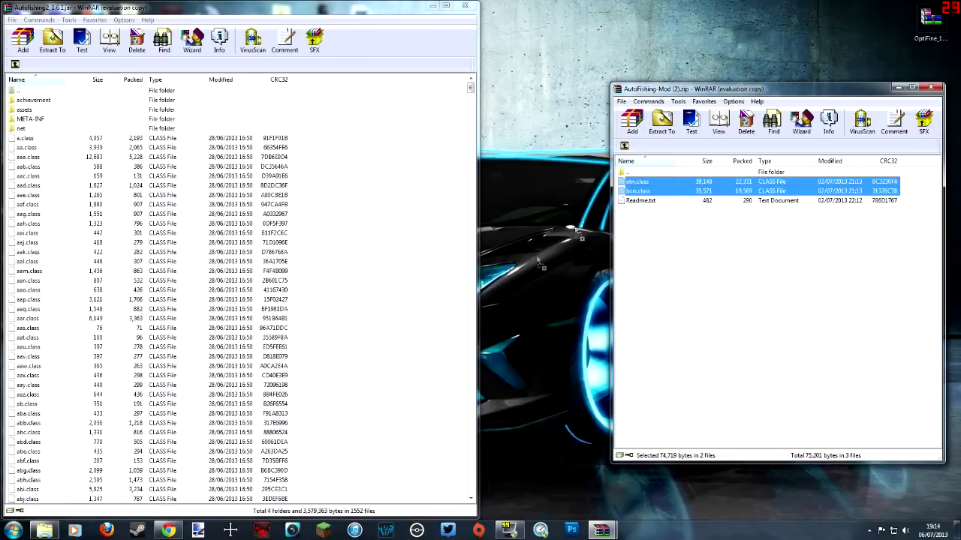
pyautogui.moveTo(417, 450); pyautogui.dragTo(417, 450)
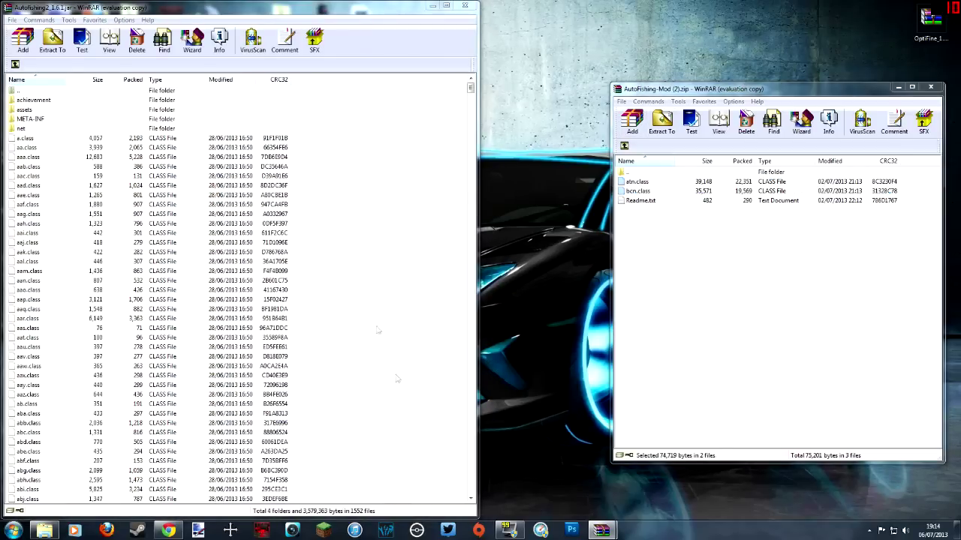
pyautogui.click(250, 346)
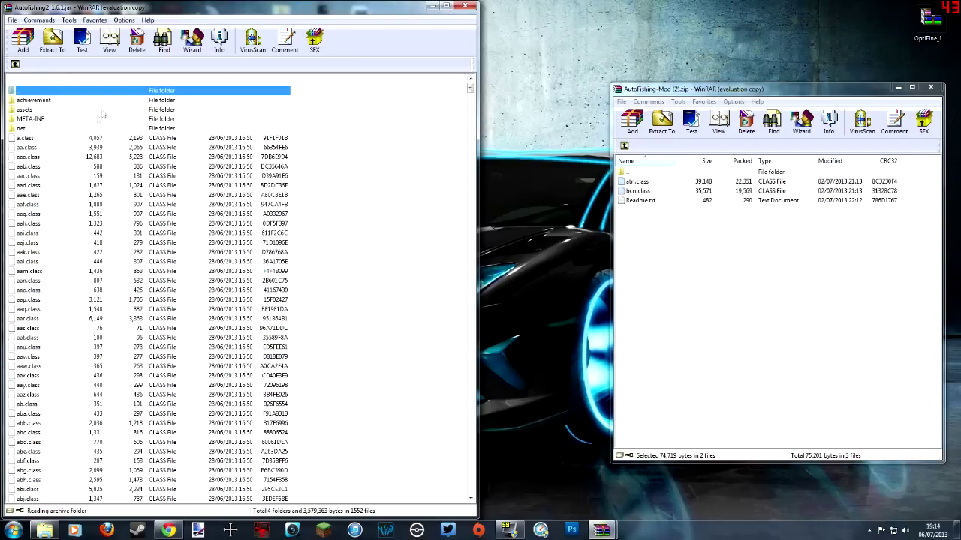
# Step: Delete the META-INF folder from the jar and go up one level
pyautogui.click(33, 118)
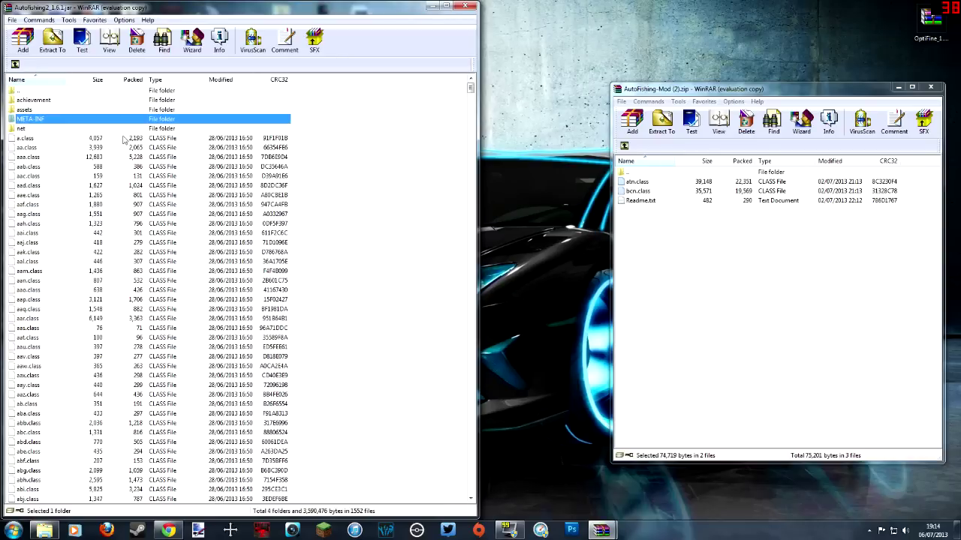
pyautogui.press('Delete')
pyautogui.press('Return')
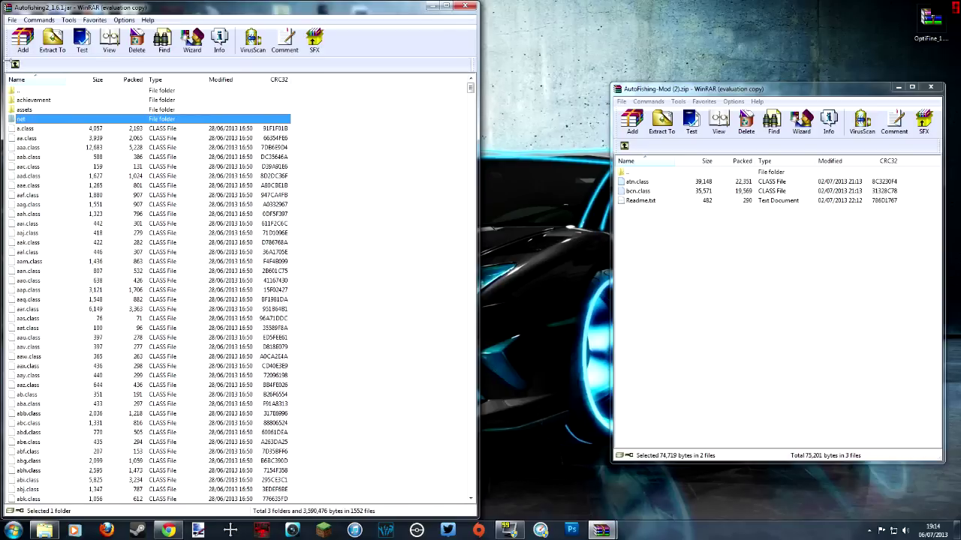
pyautogui.click(15, 64)
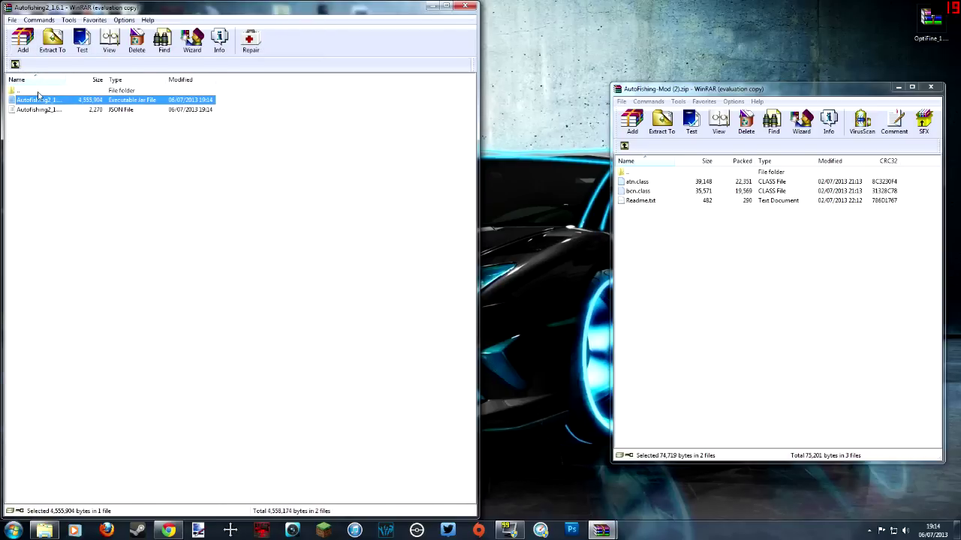
# Step: Close both WinRAR archives and launch Minecraft.exe, allowing it past the security warning
pyautogui.click(464, 7)
pyautogui.click(930, 87)
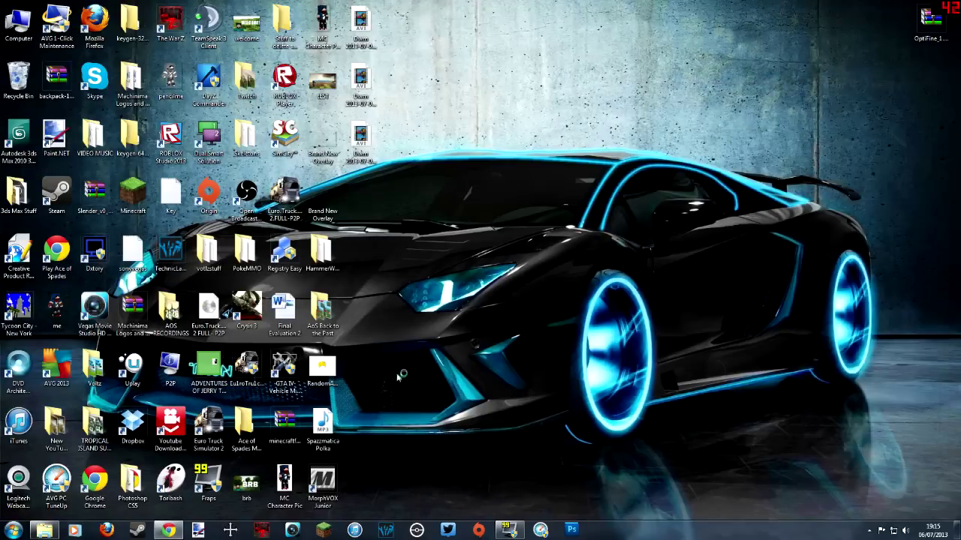
pyautogui.click(334, 533)
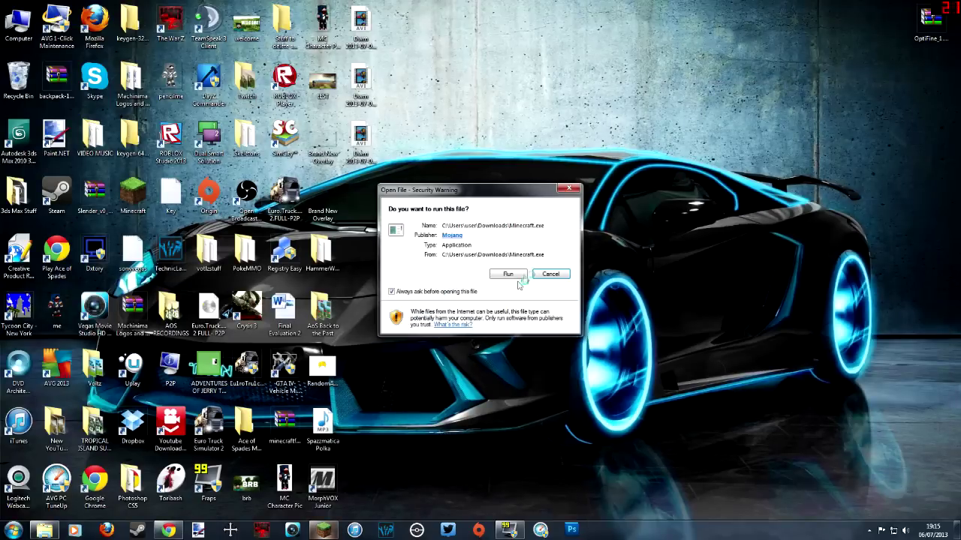
pyautogui.click(508, 274)
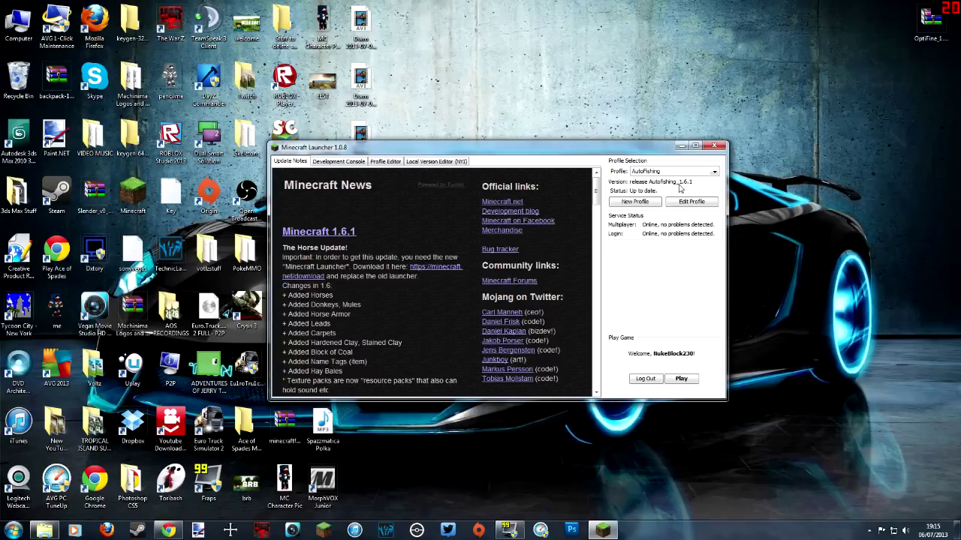
# Step: Create a new launcher profile named Autofishing2
pyautogui.click(713, 172)
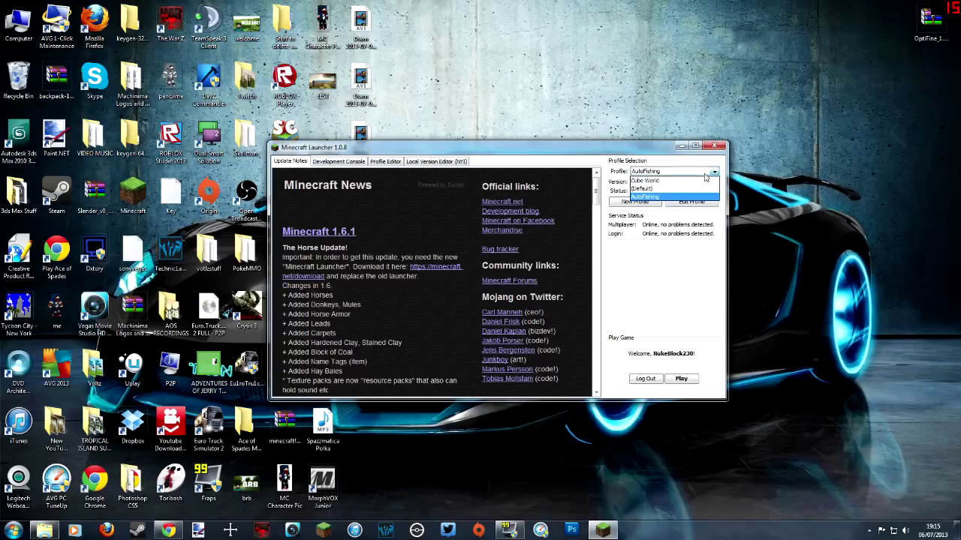
pyautogui.click(656, 194)
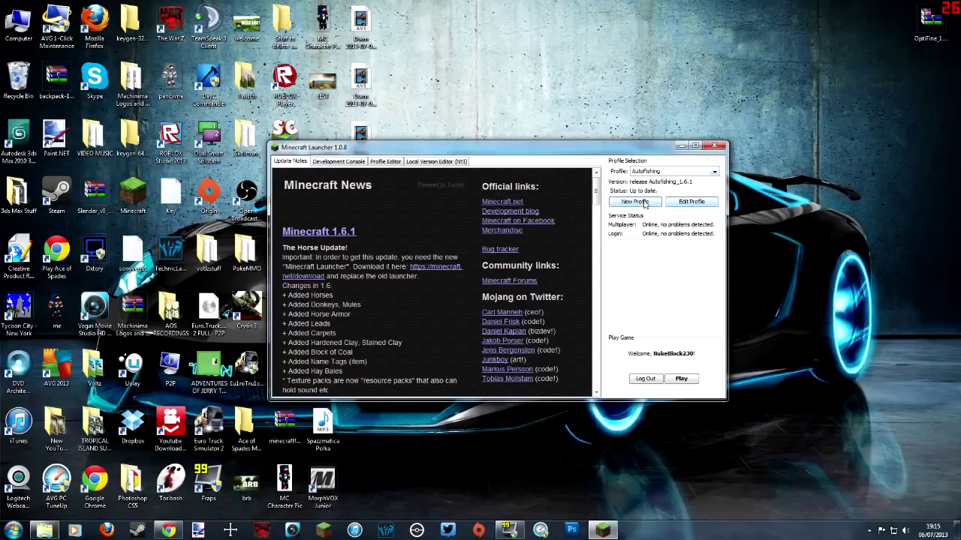
pyautogui.click(635, 202)
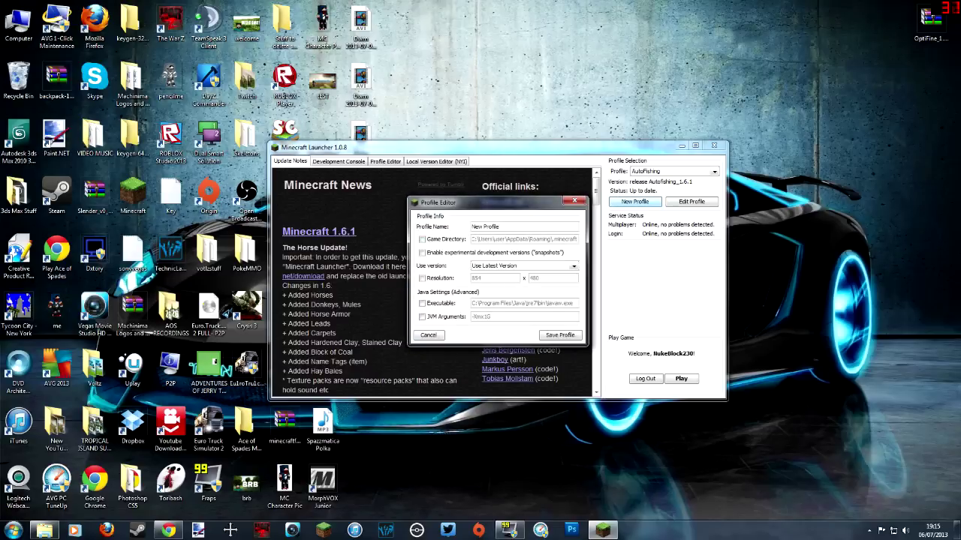
pyautogui.hotkey('ctrl', 'a')
pyautogui.write('Auto')
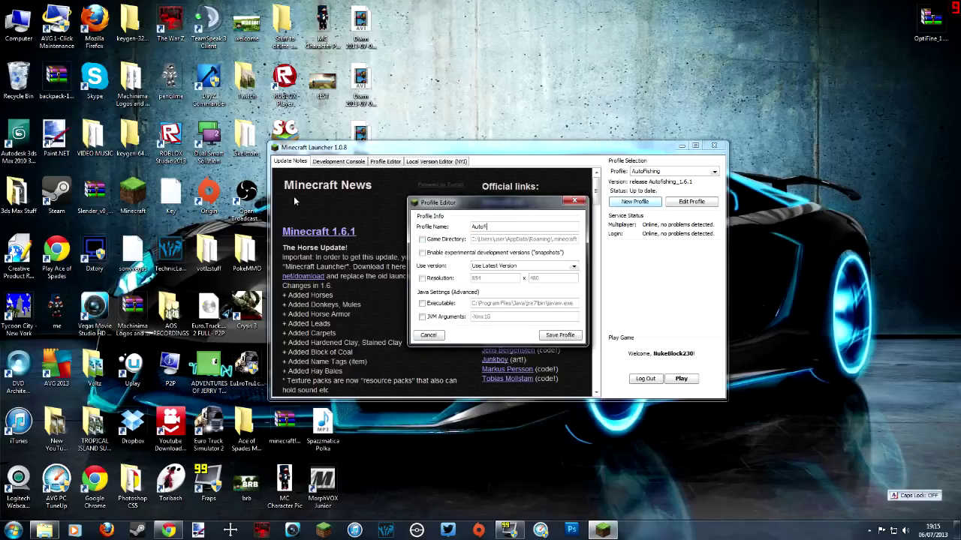
pyautogui.write('fishing2')
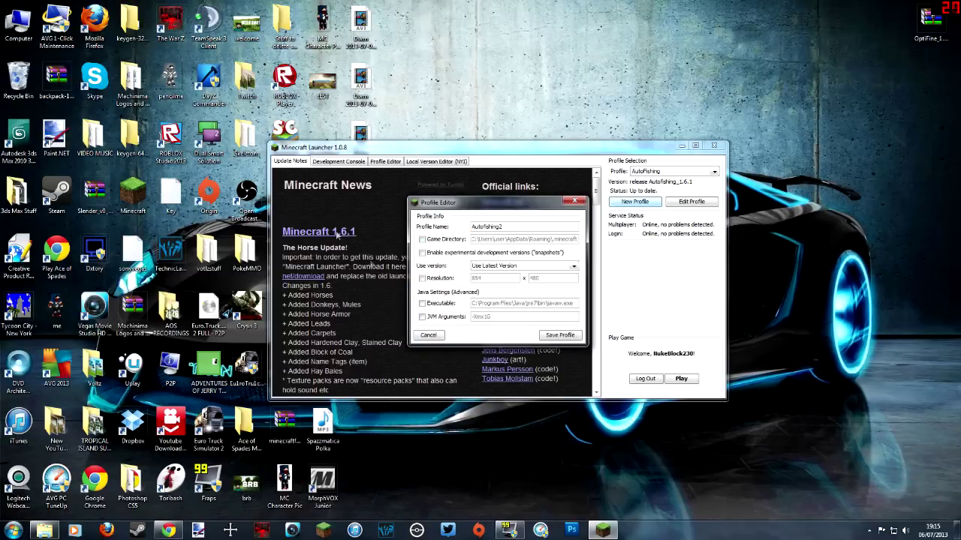
# Step: Set Autofishing2 to release Autofishing2_1.6.1, save it, and select it in the Profile list
pyautogui.click(518, 271)
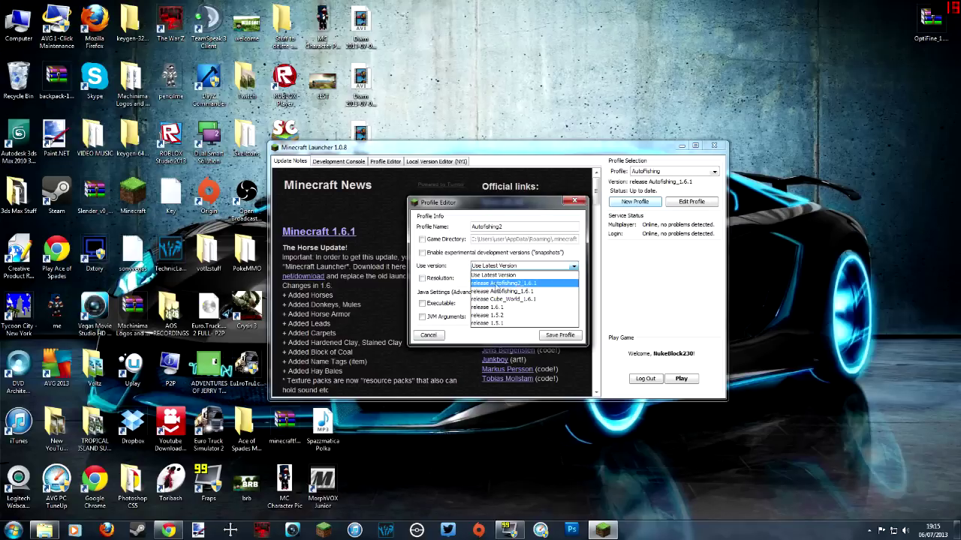
pyautogui.click(521, 284)
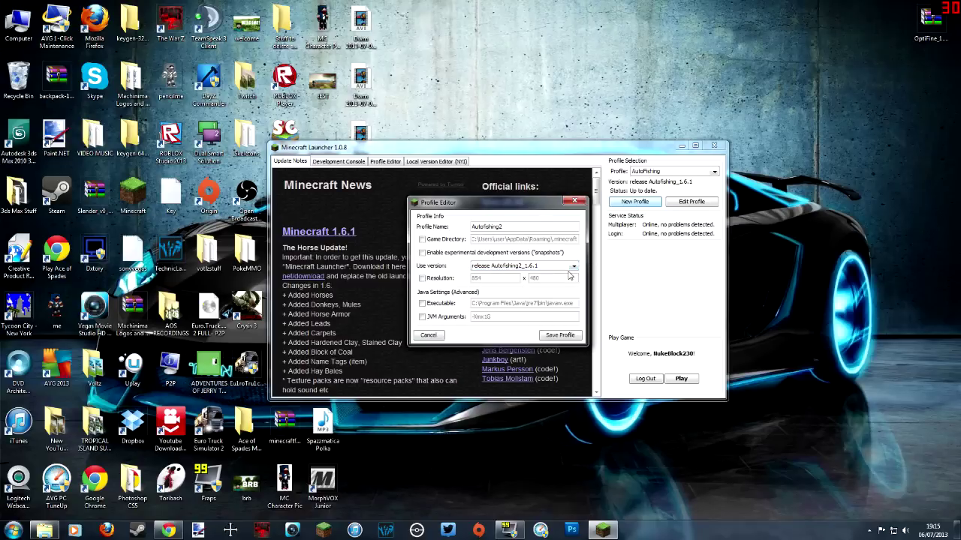
pyautogui.click(560, 334)
pyautogui.click(664, 173)
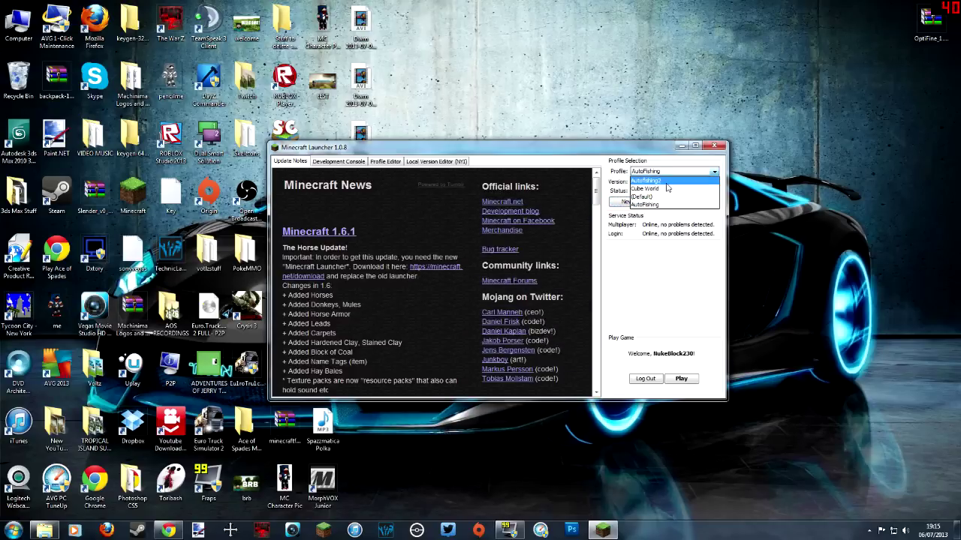
pyautogui.click(666, 182)
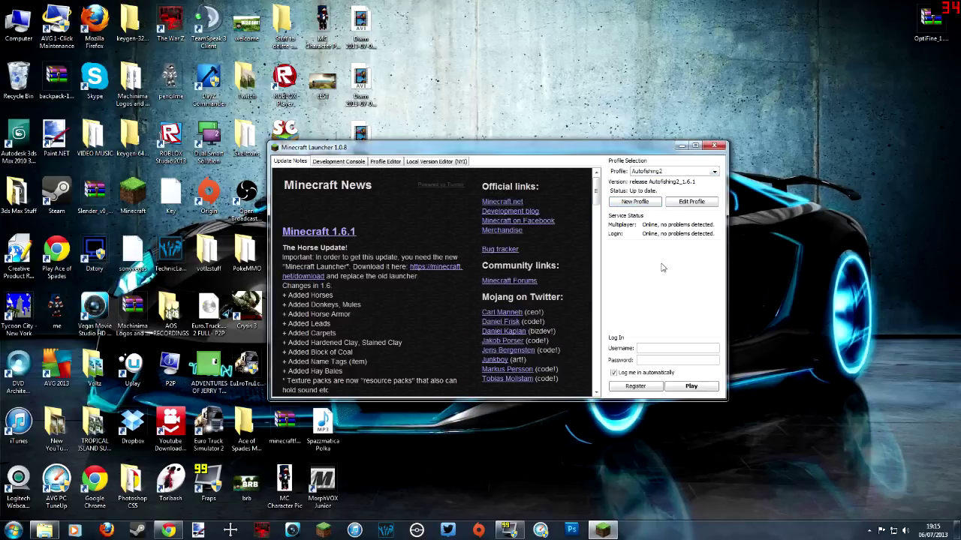
# Step: Attempt sign-in with the account username and password, then dismiss the incorrect-login error
pyautogui.press('capslock')
pyautogui.write('N')
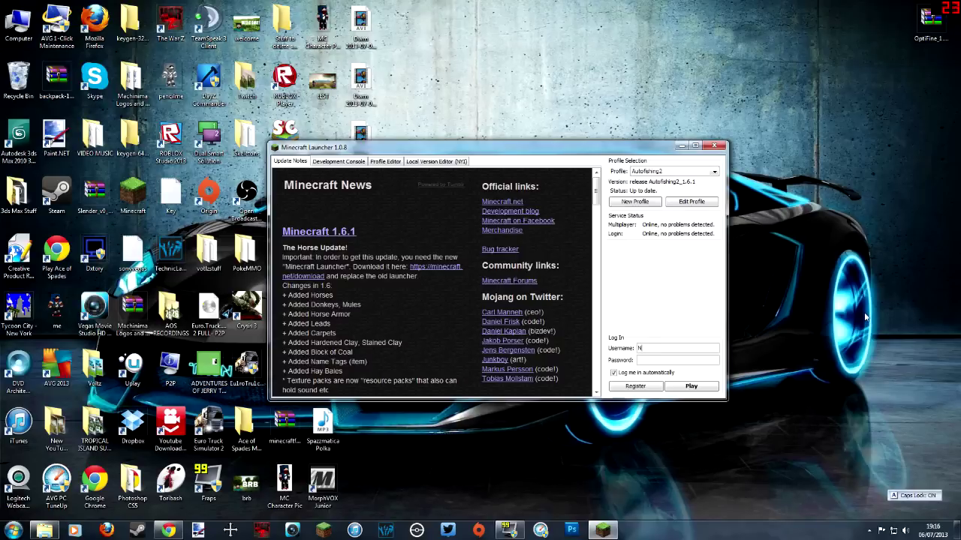
pyautogui.write('ukeBlock230')
pyautogui.press('Tab')
pyautogui.write('****')
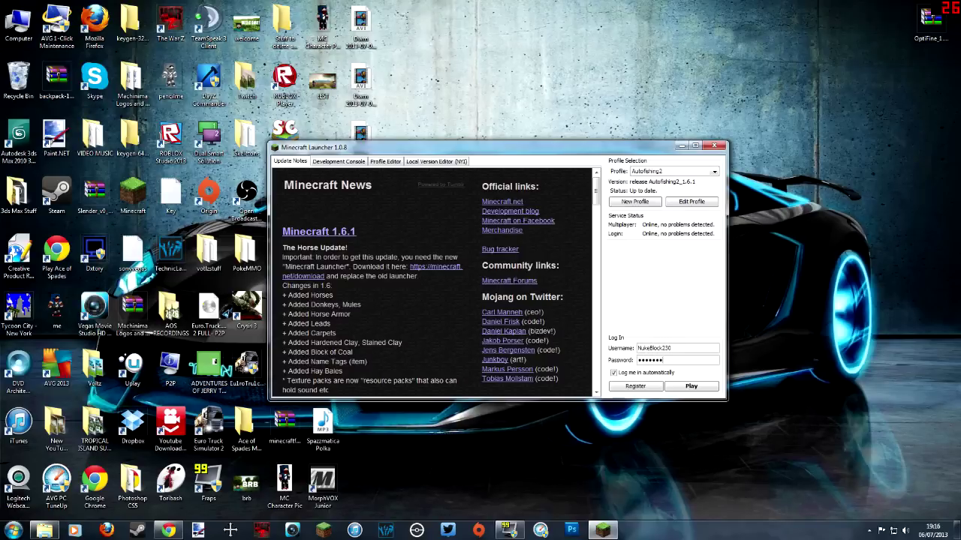
pyautogui.click(703, 391)
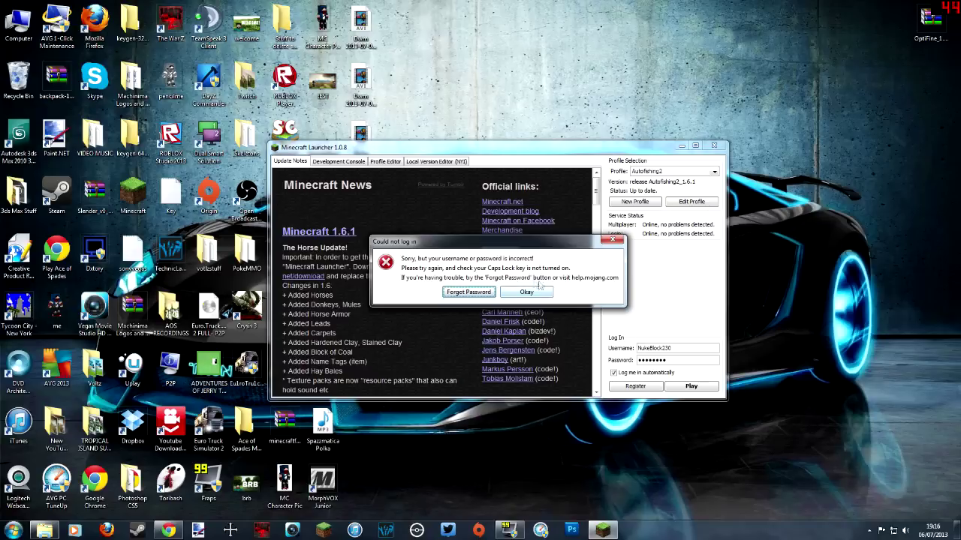
pyautogui.click(529, 292)
# Step: Switch the profile to Cube World and back to Autofishing2, then launch the game
pyautogui.click(672, 171)
pyautogui.click(649, 188)
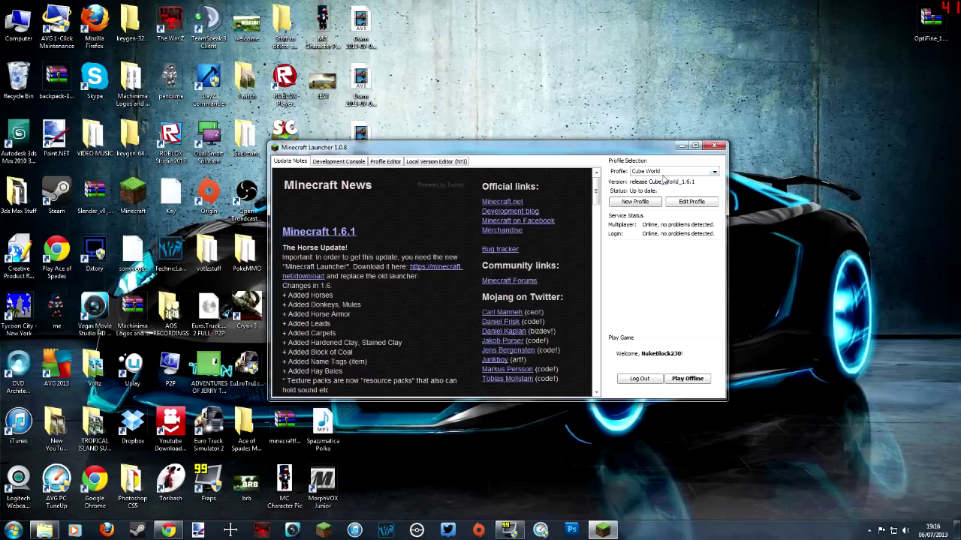
pyautogui.click(672, 172)
pyautogui.click(665, 180)
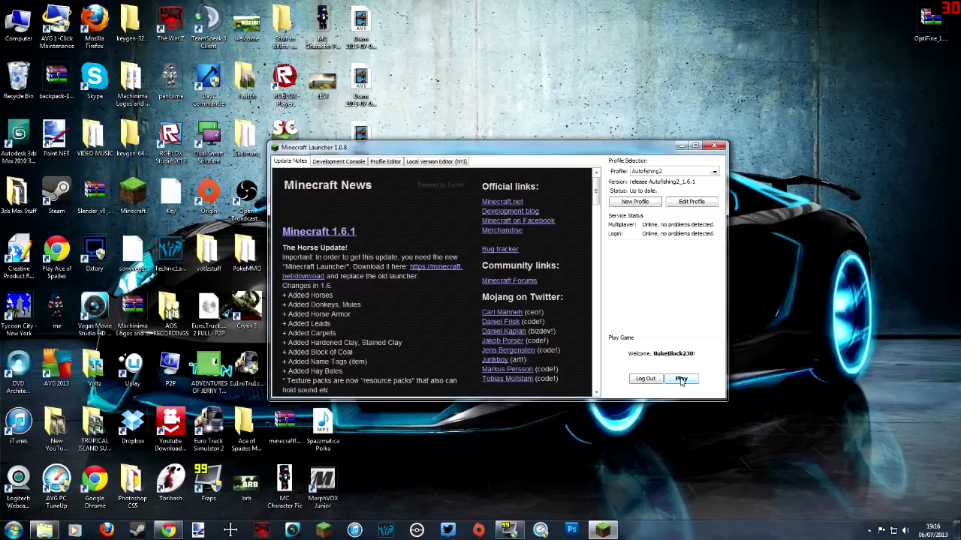
pyautogui.click(681, 379)
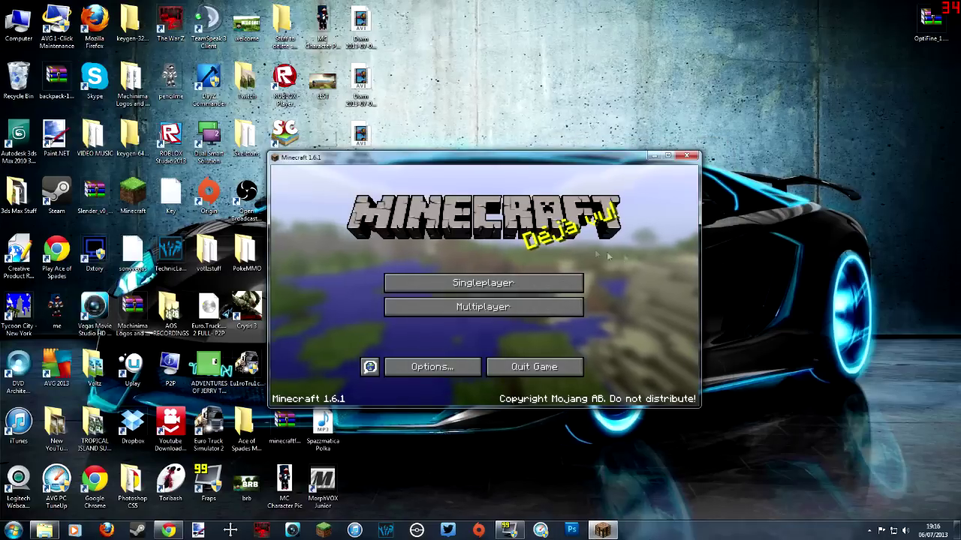
# Step: Start a new singleplayer world, erase its default name, then cancel back to the title menu
pyautogui.click(488, 284)
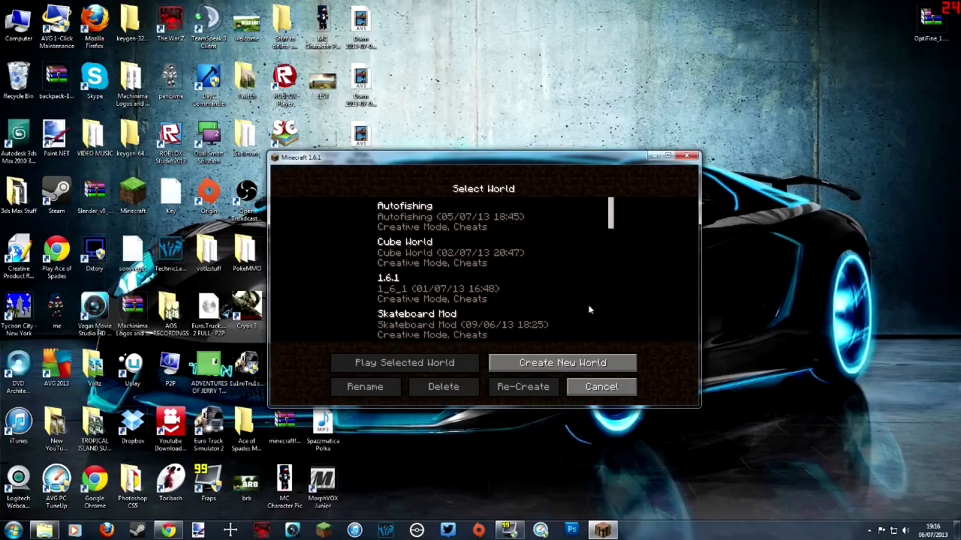
pyautogui.click(570, 363)
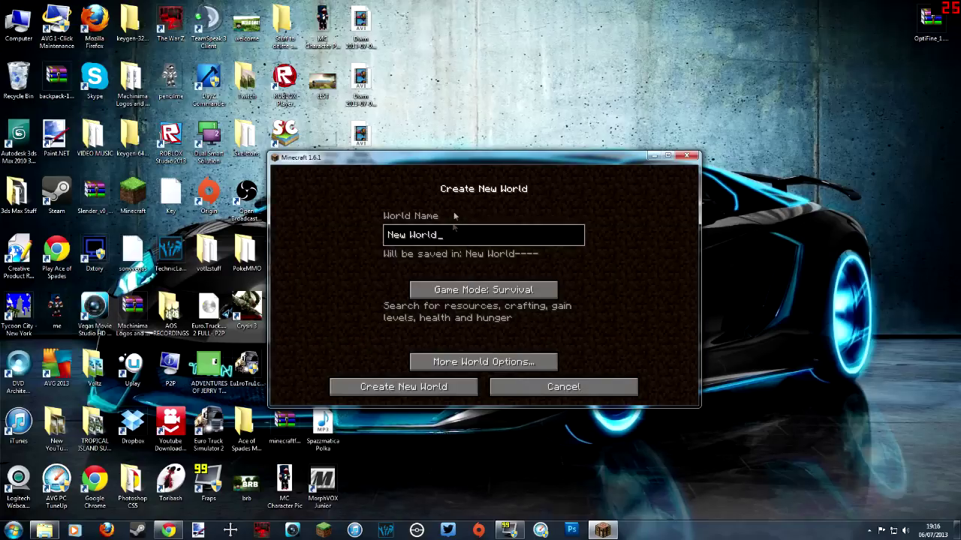
pyautogui.press('BackSpace')
pyautogui.press('BackSpace')
pyautogui.press('BackSpace')
pyautogui.press('BackSpace')
pyautogui.press('BackSpace')
pyautogui.press('BackSpace')
pyautogui.press('BackSpace')
pyautogui.press('BackSpace')
pyautogui.press('BackSpace')
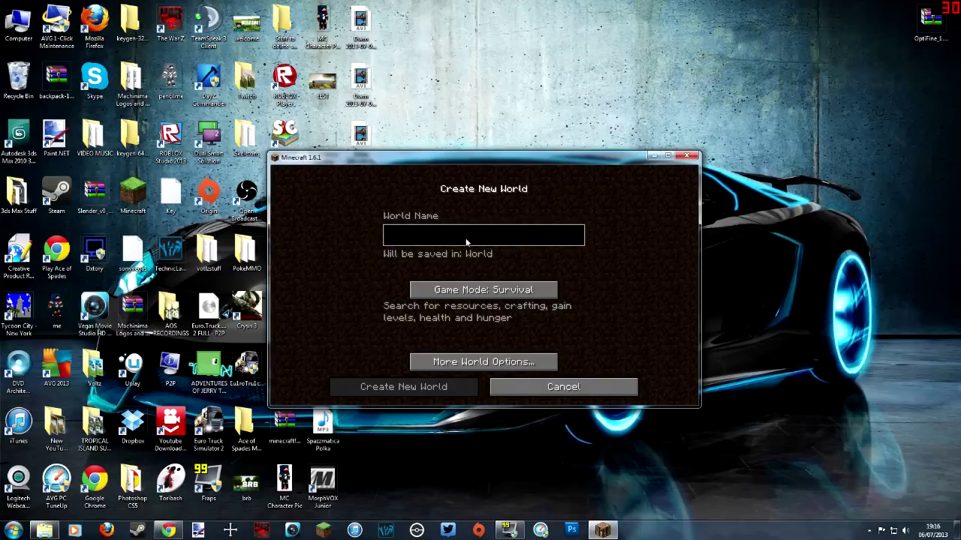
pyautogui.click(596, 388)
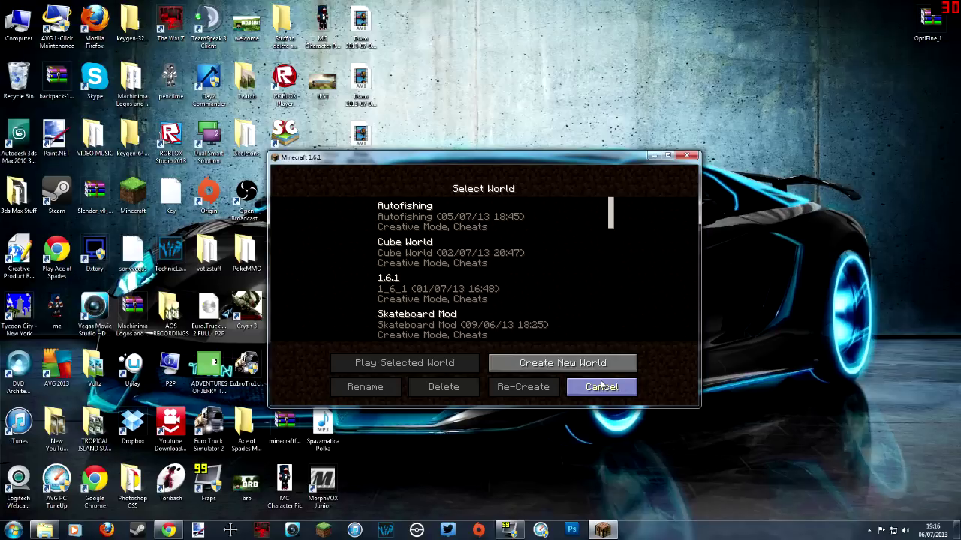
pyautogui.click(629, 385)
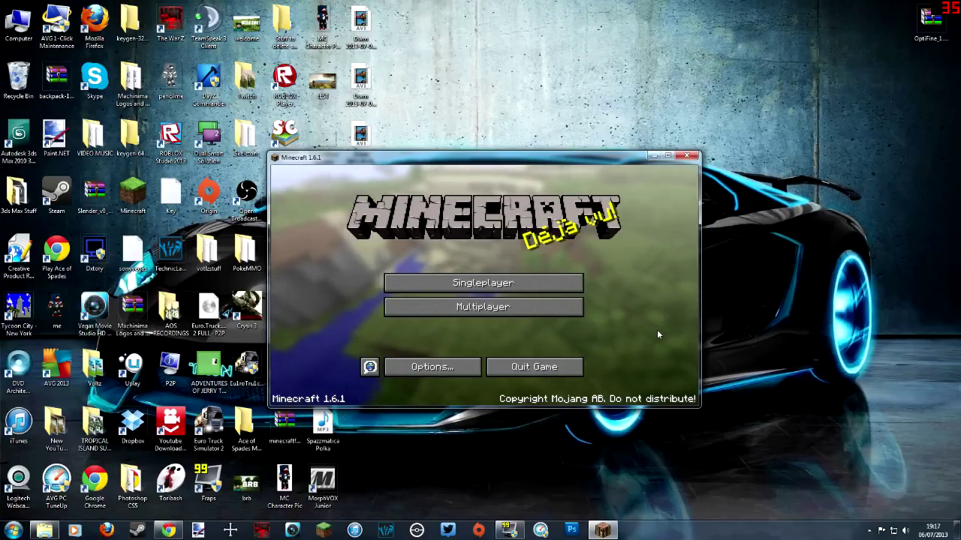
# Step: Quit Minecraft from its title menu, returning to the Windows desktop
pyautogui.click(534, 367)
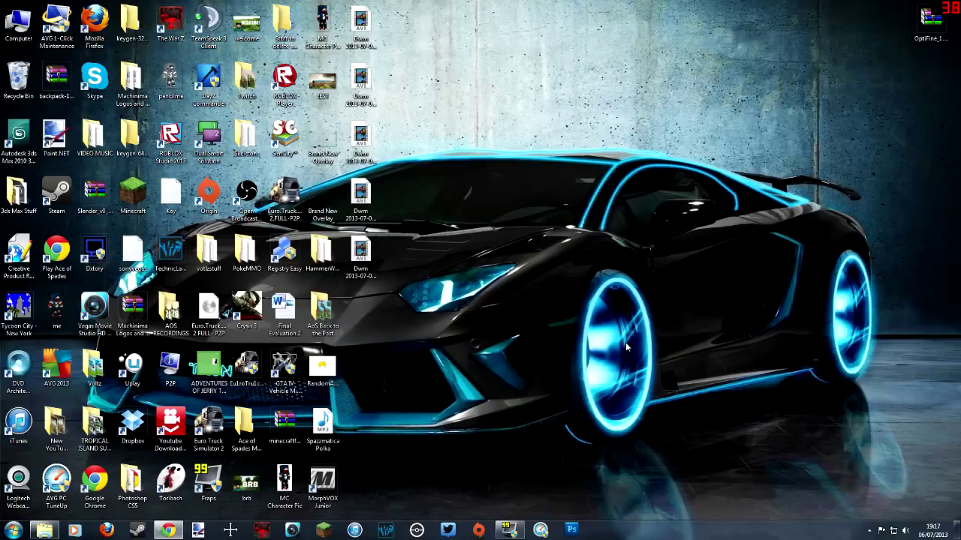